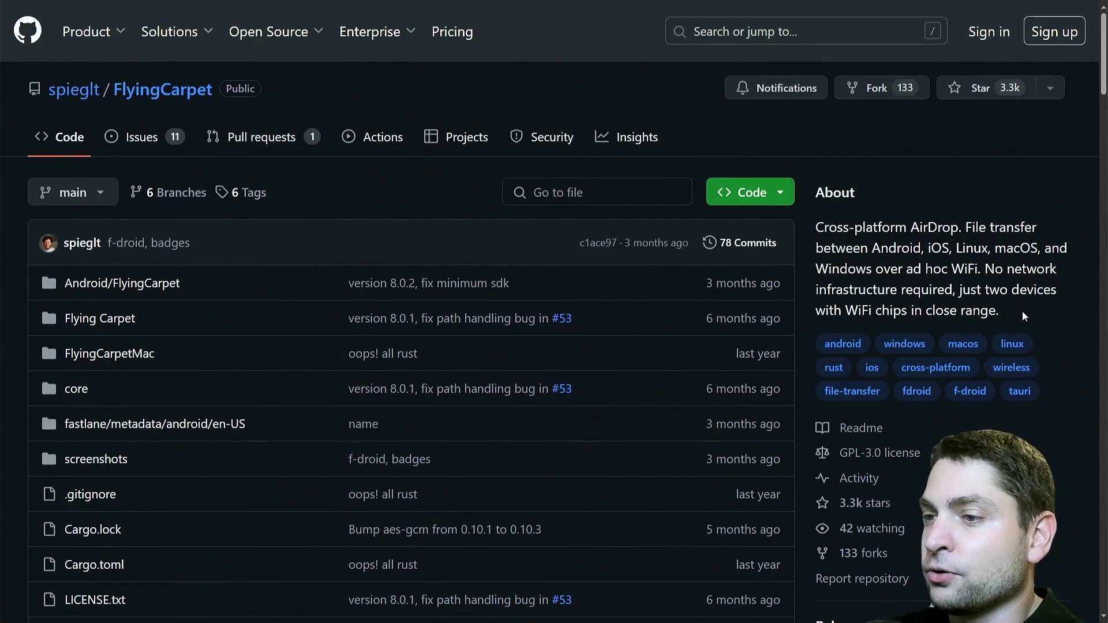
Scroll the README down, highlighting 'have access to a wireless network' and 'larger than 2GB', then clear each highlight
{"action": "scroll", "coordinate": [1023, 312], "scroll_direction": "down", "scroll_amount": 15}
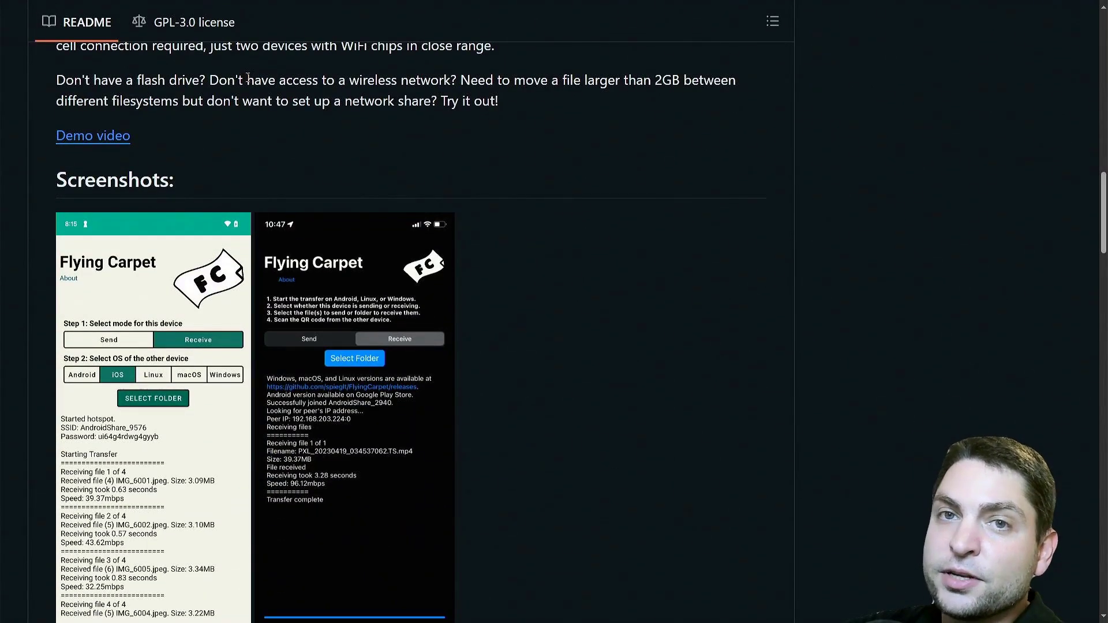
{"action": "left_click_drag", "start_coordinate": [247, 79], "coordinate": [452, 81]}
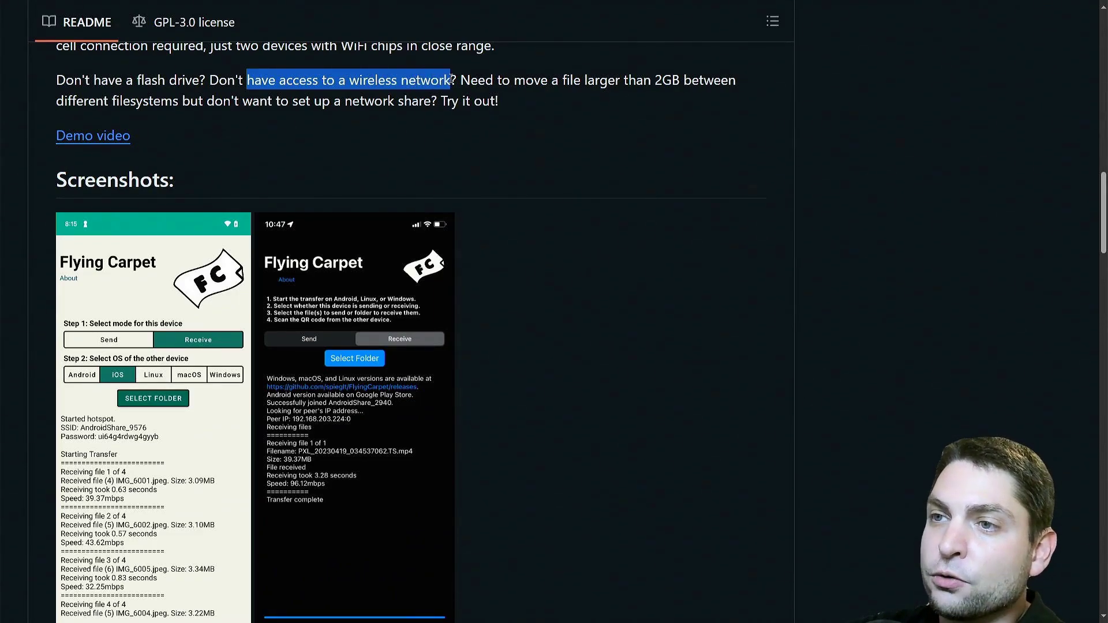
{"action": "left_click", "coordinate": [454, 80]}
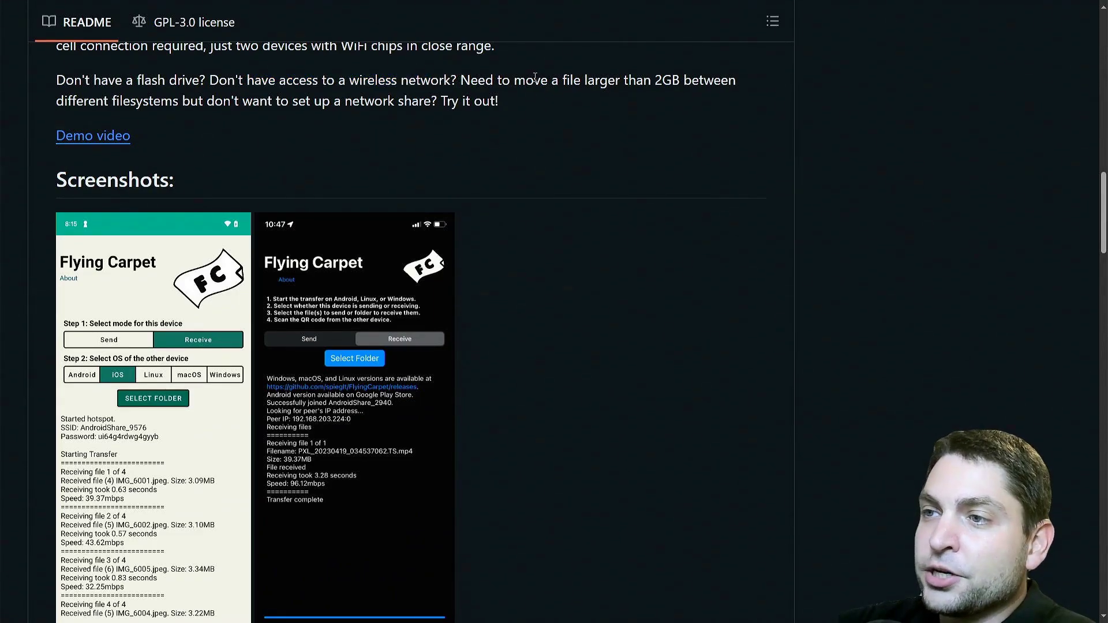
{"action": "left_click_drag", "start_coordinate": [684, 81], "coordinate": [581, 81]}
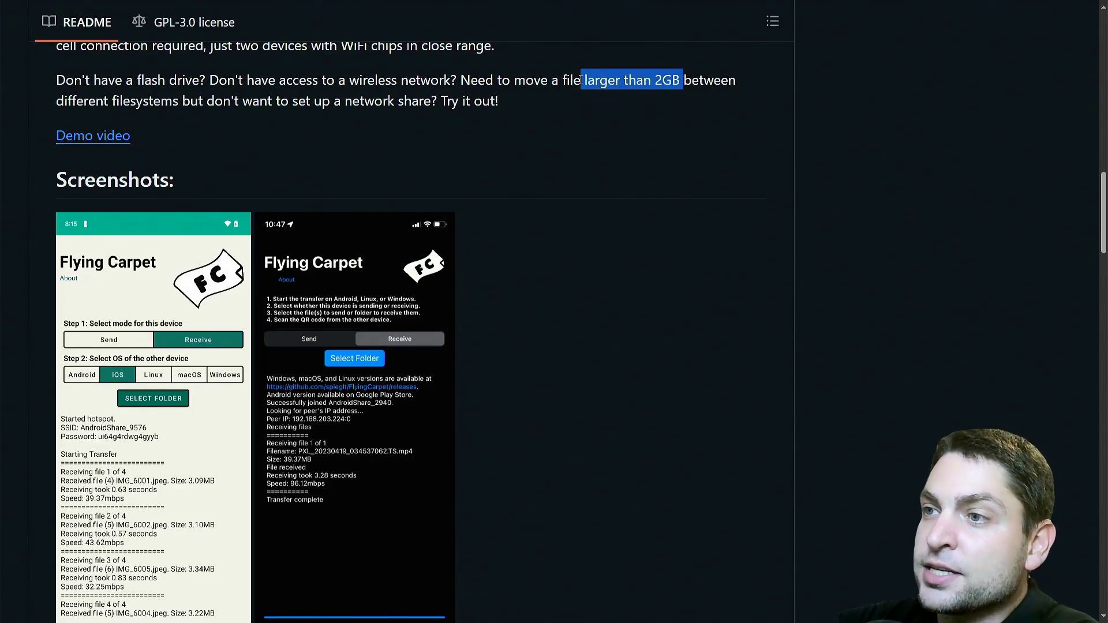
{"action": "left_click", "coordinate": [590, 109]}
Scroll past the README screenshots and Use section down to the Restrictions heading
{"action": "scroll", "coordinate": [590, 109], "scroll_direction": "down", "scroll_amount": 3}
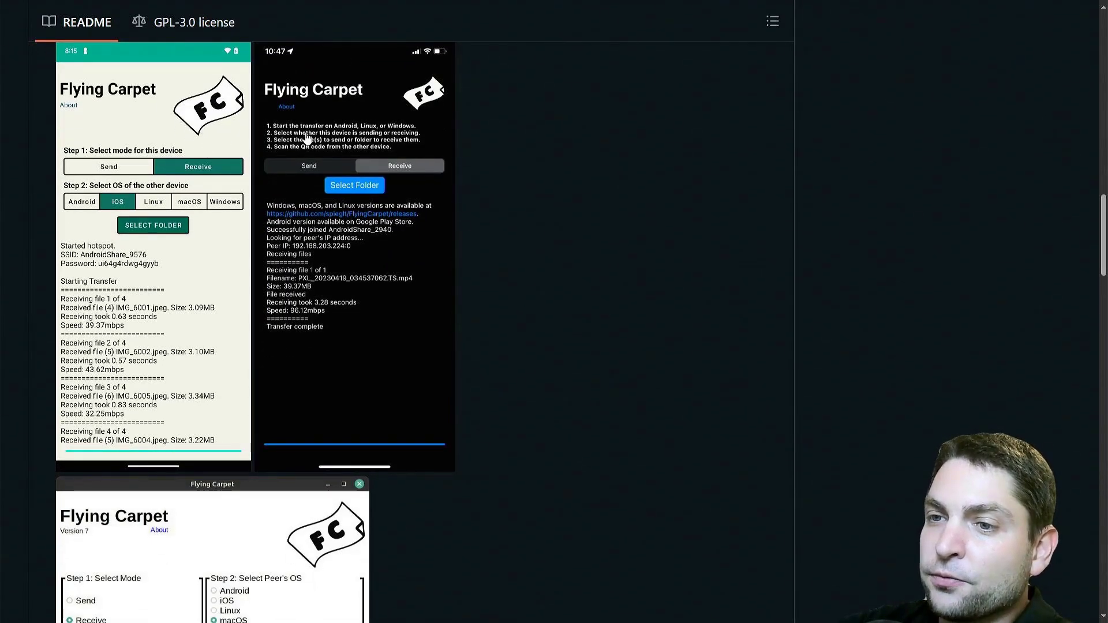
{"action": "scroll", "coordinate": [623, 253], "scroll_direction": "down", "scroll_amount": 5}
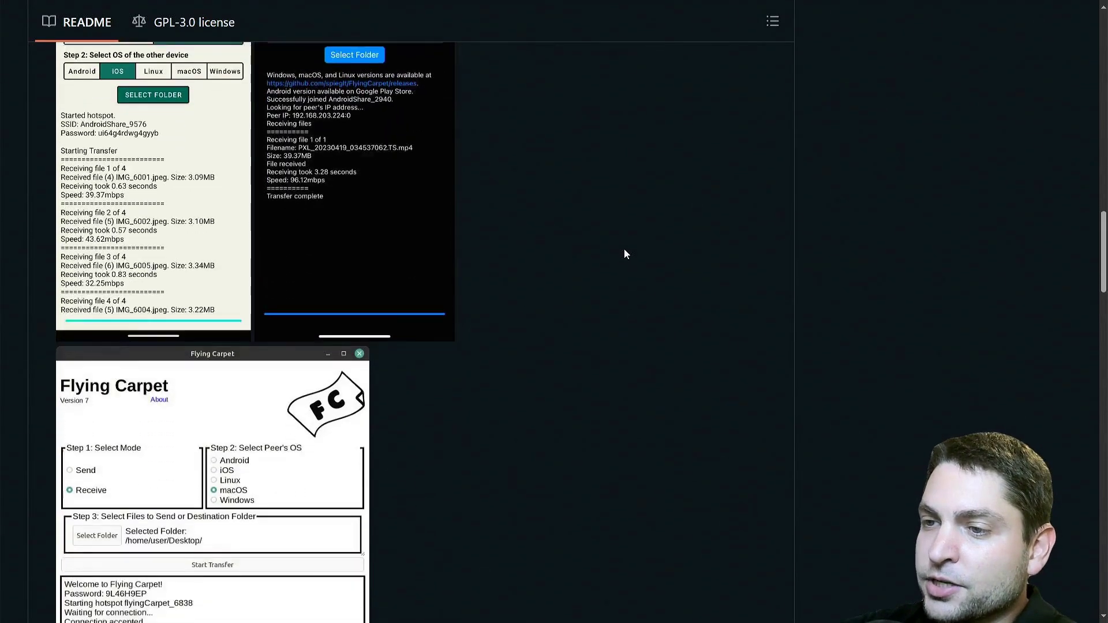
{"action": "scroll", "coordinate": [340, 303], "scroll_direction": "down", "scroll_amount": 6}
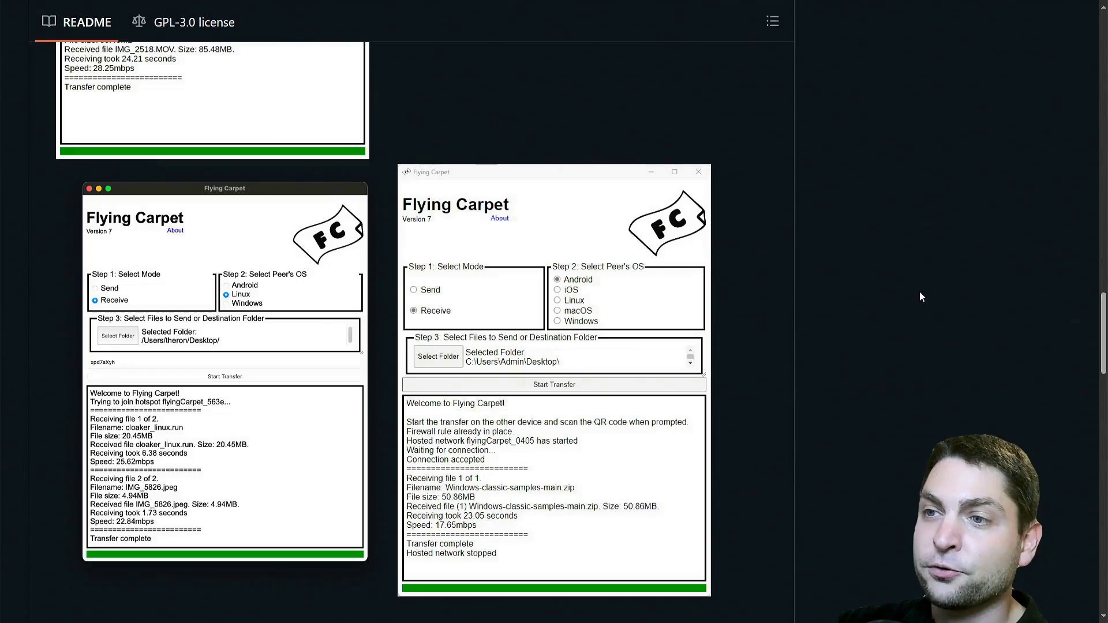
{"action": "scroll", "coordinate": [920, 292], "scroll_direction": "down", "scroll_amount": 2}
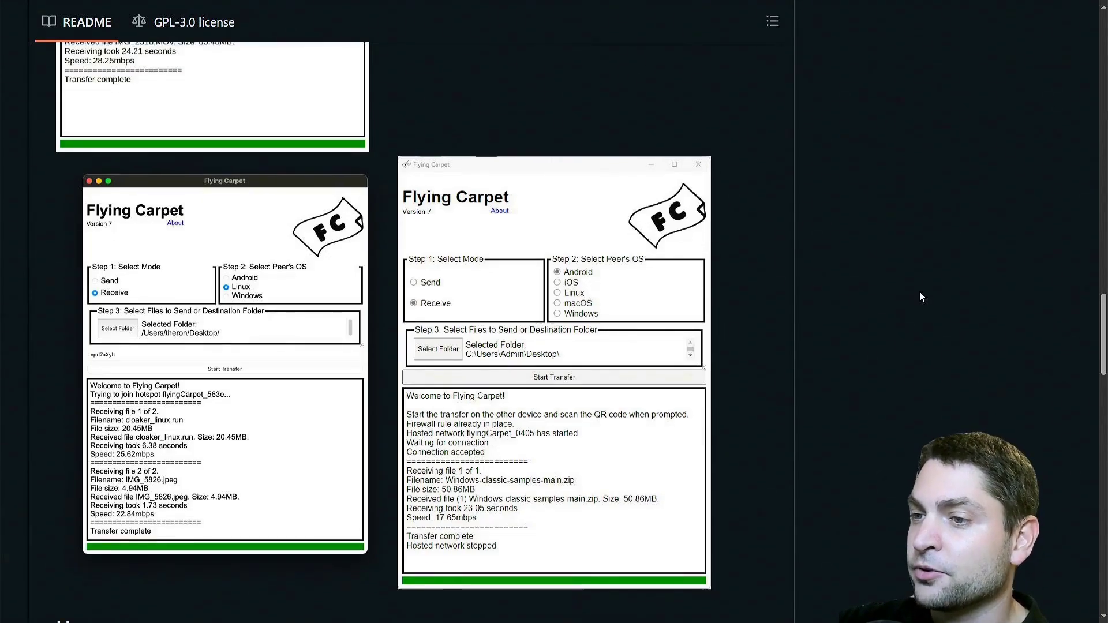
{"action": "scroll", "coordinate": [919, 295], "scroll_direction": "down", "scroll_amount": 15}
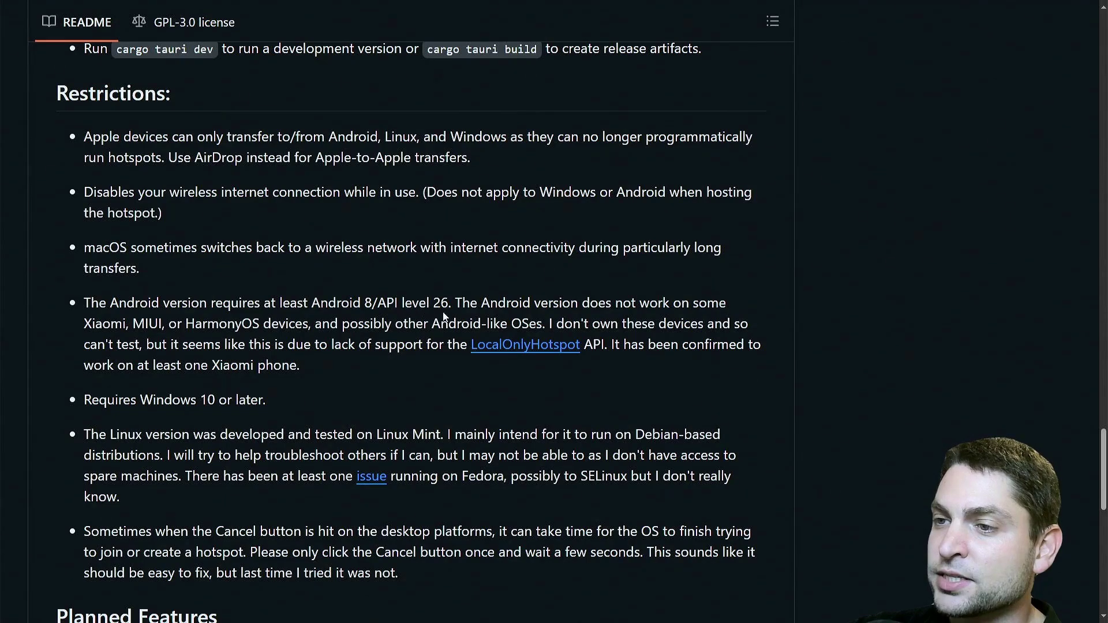
Highlight the Xiaomi/MIUI/HarmonyOS and Fedora restriction sentences, clear them, and return to the download section
{"action": "left_click_drag", "start_coordinate": [86, 326], "coordinate": [312, 327]}
{"action": "left_click", "coordinate": [308, 389]}
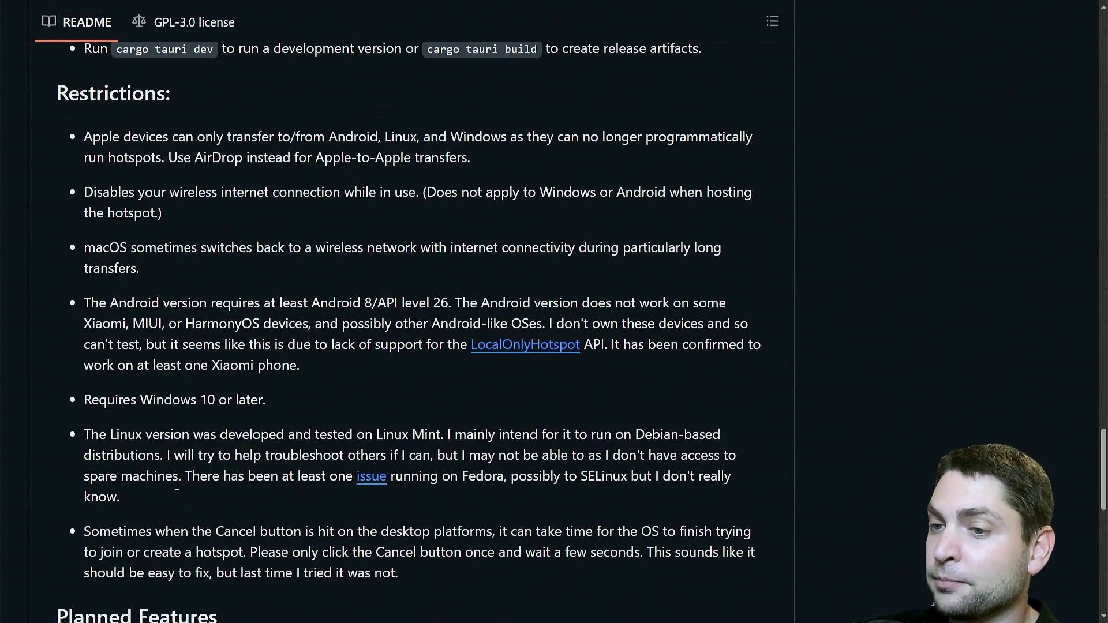
{"action": "left_click_drag", "start_coordinate": [182, 479], "coordinate": [458, 486]}
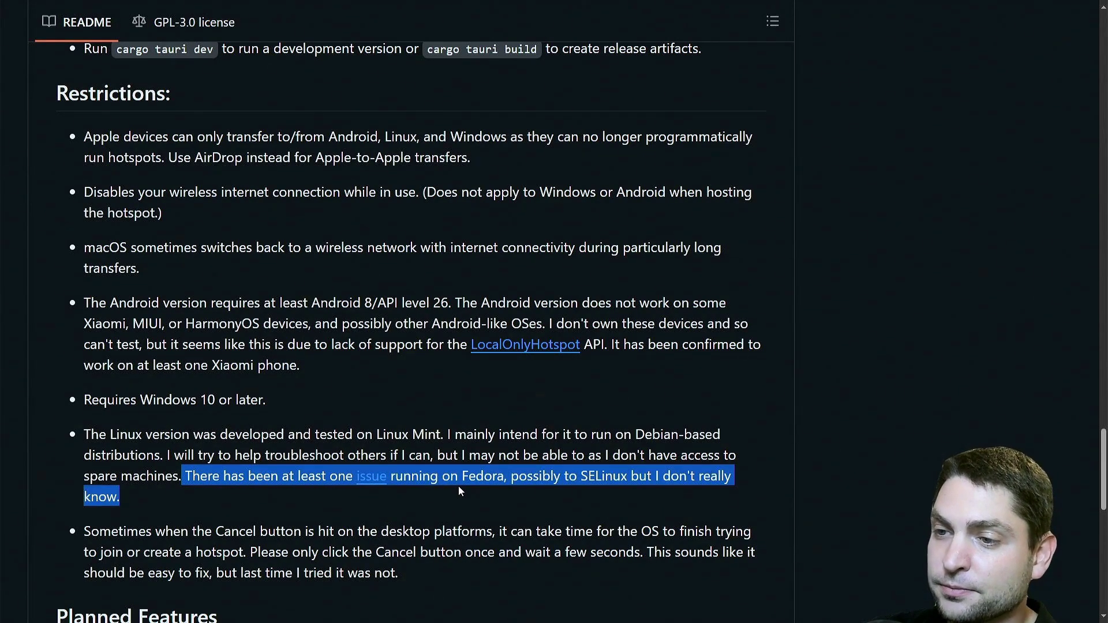
{"action": "left_click", "coordinate": [459, 486]}
{"action": "scroll", "coordinate": [489, 591], "scroll_direction": "up", "scroll_amount": 15}
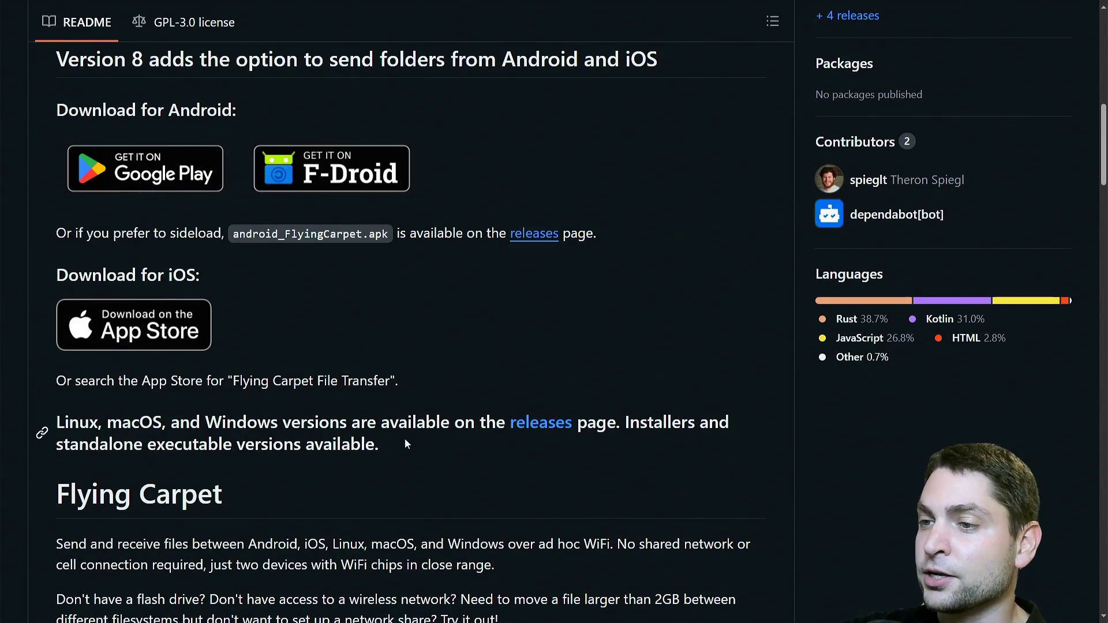
Download FlyingCarpet_8.0.1_x64_en-US.msi from the 8.0.1 assets on the Releases page
{"action": "left_click", "coordinate": [542, 424]}
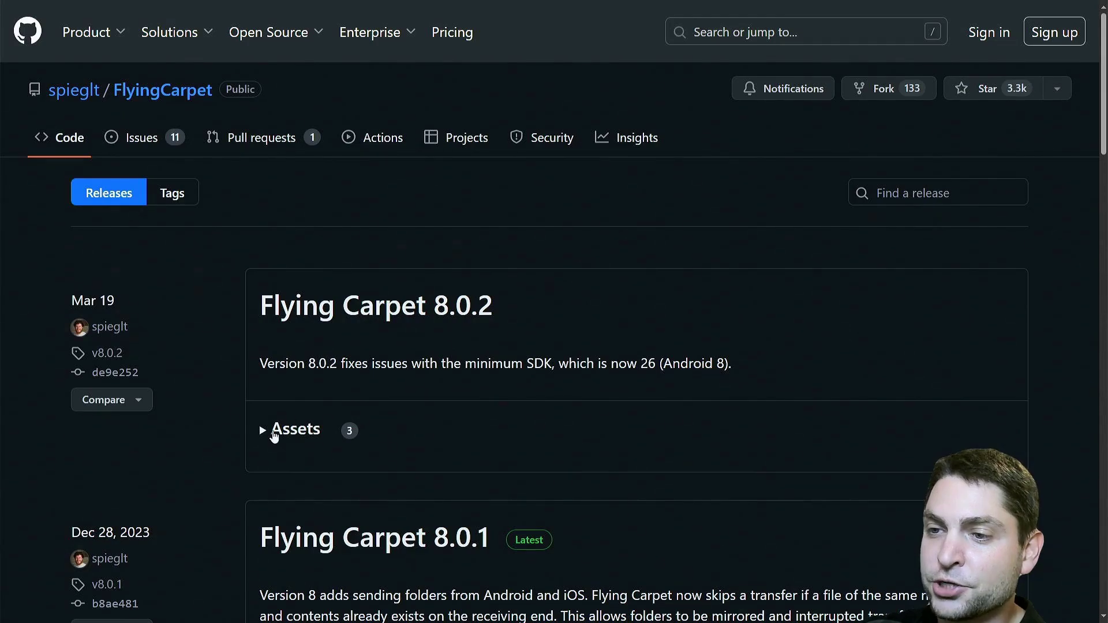
{"action": "left_click", "coordinate": [265, 437]}
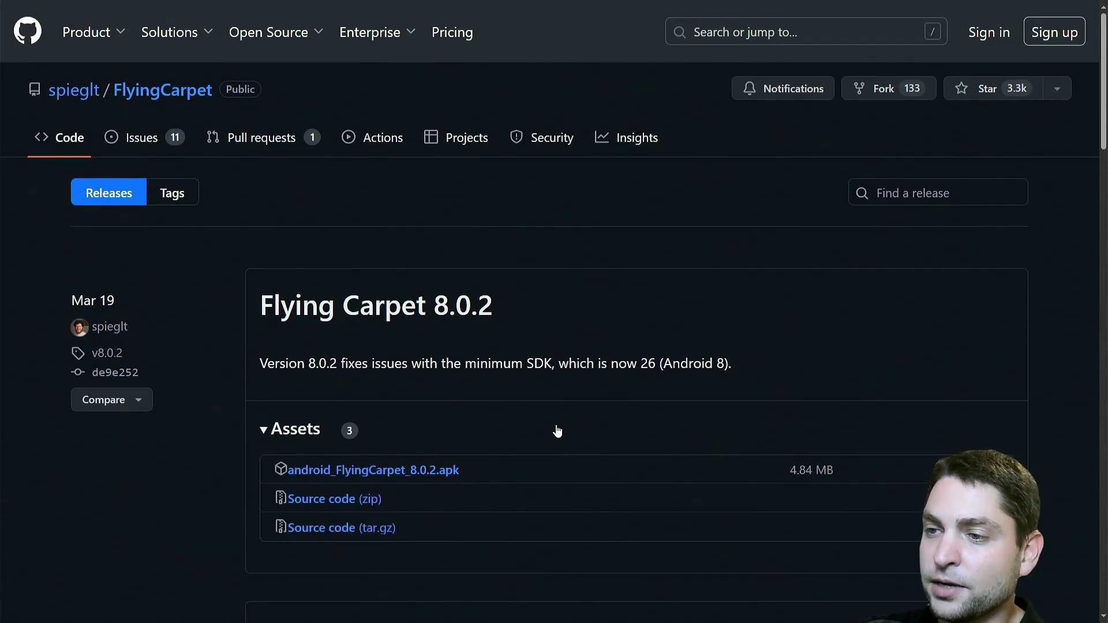
{"action": "scroll", "coordinate": [557, 431], "scroll_direction": "down", "scroll_amount": 1}
{"action": "scroll", "coordinate": [557, 431], "scroll_direction": "down", "scroll_amount": 7}
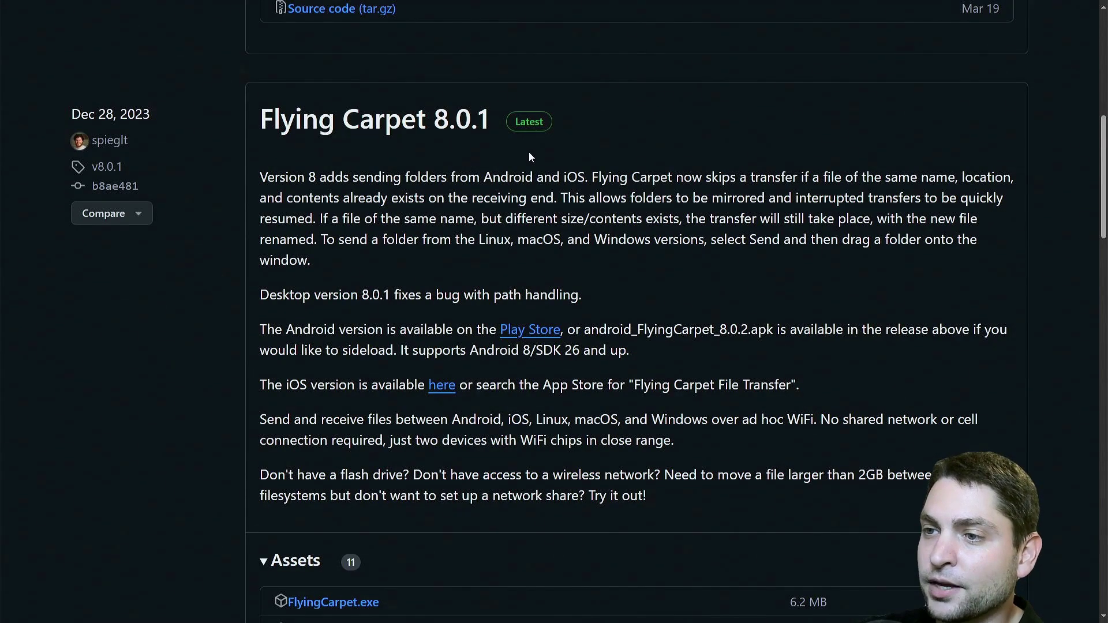
{"action": "scroll", "coordinate": [529, 153], "scroll_direction": "down", "scroll_amount": 7}
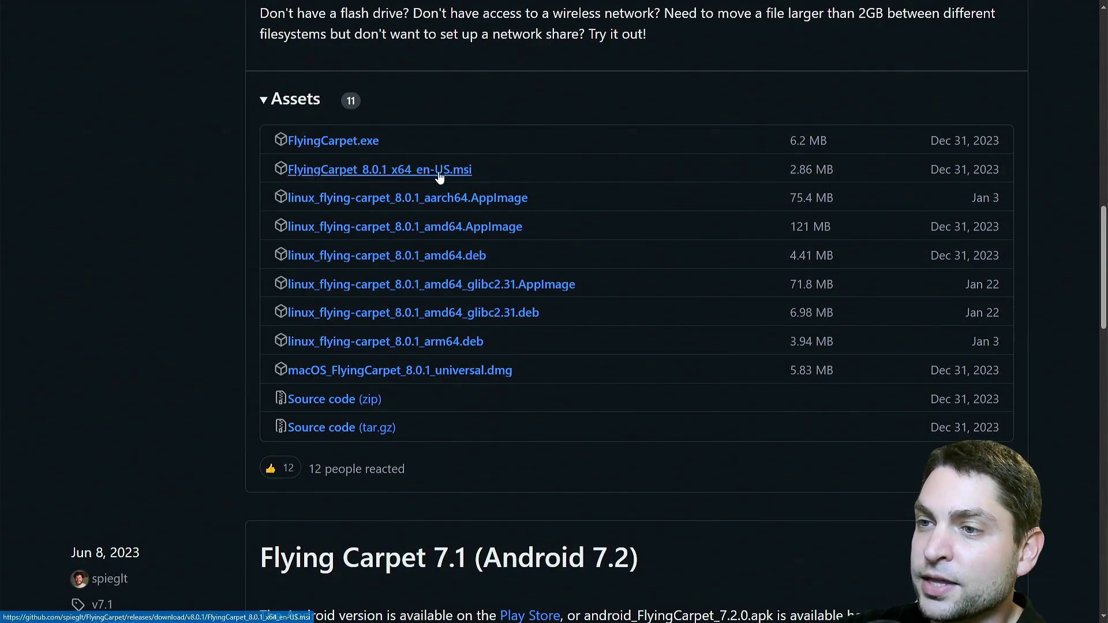
{"action": "left_click", "coordinate": [367, 171]}
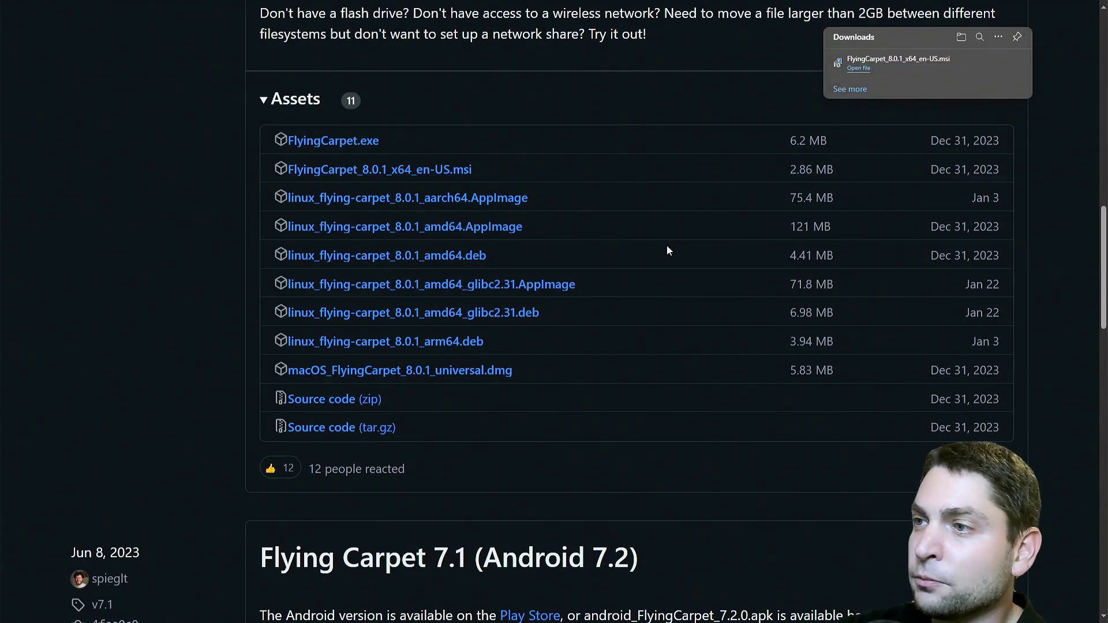
Install FlyingCarpet to the default C:\Program Files\FlyingCarpet\ folder and launch it
{"action": "left_click", "coordinate": [859, 68]}
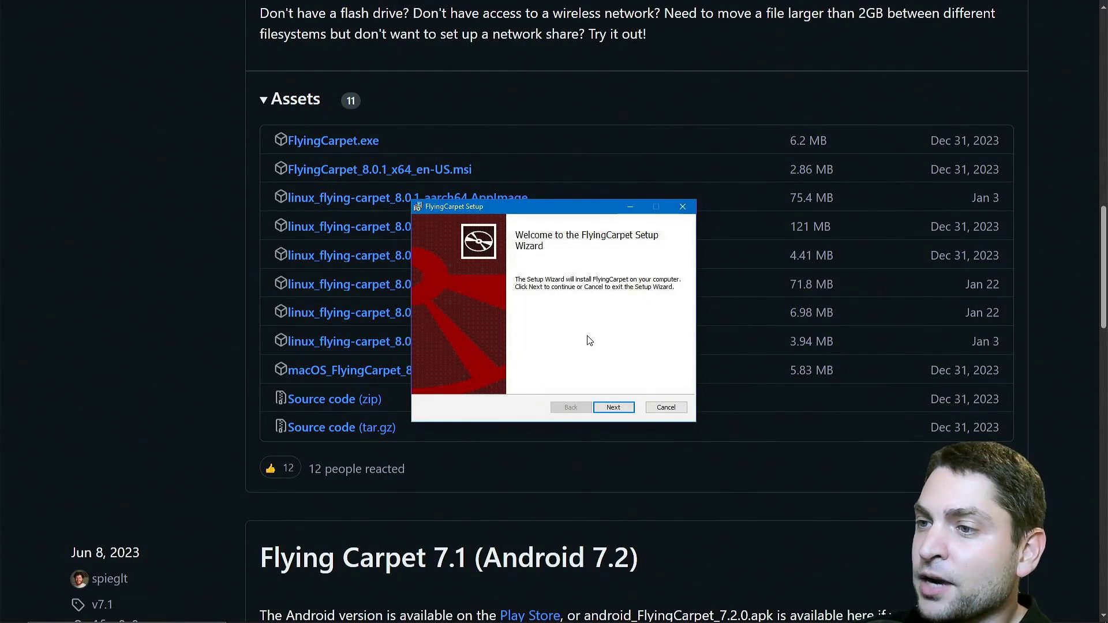
{"action": "left_click", "coordinate": [613, 408]}
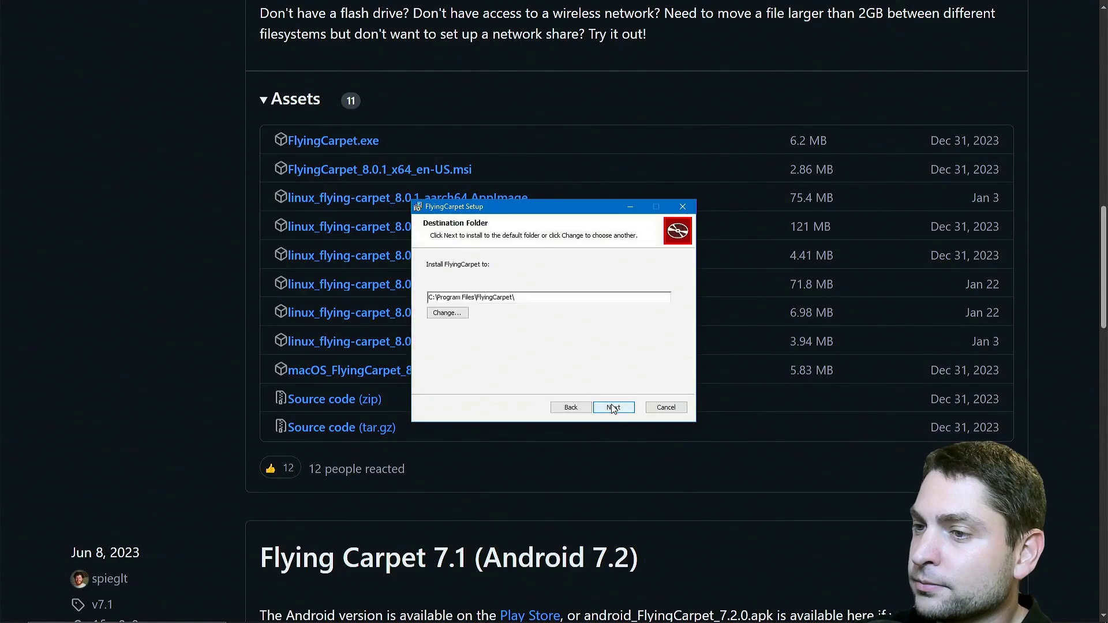
{"action": "left_click", "coordinate": [613, 408]}
{"action": "left_click", "coordinate": [611, 407]}
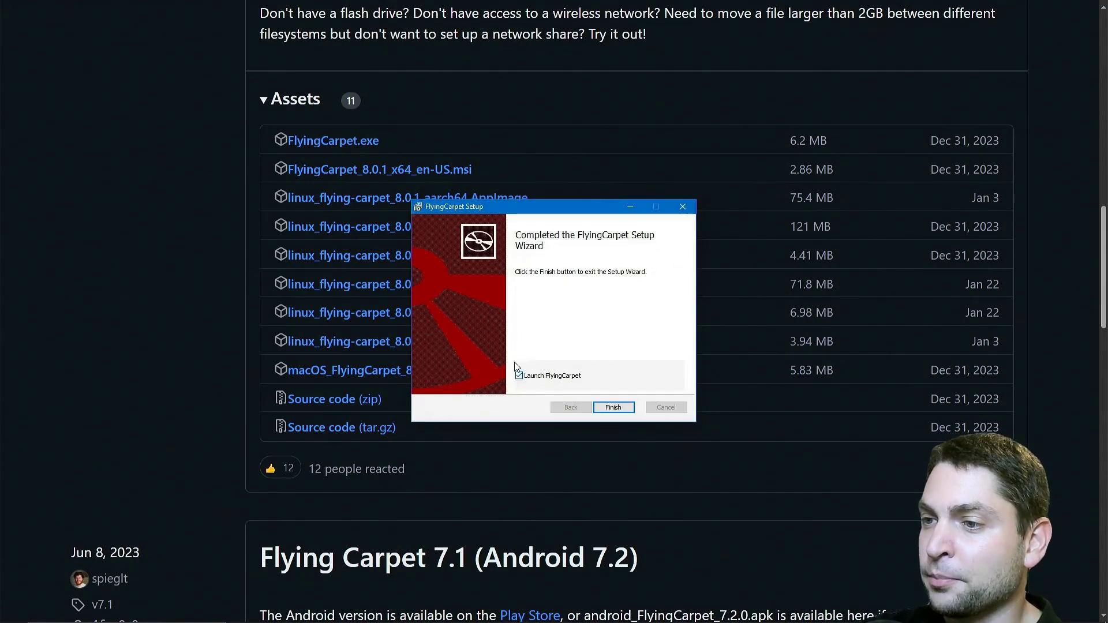
{"action": "left_click", "coordinate": [623, 410]}
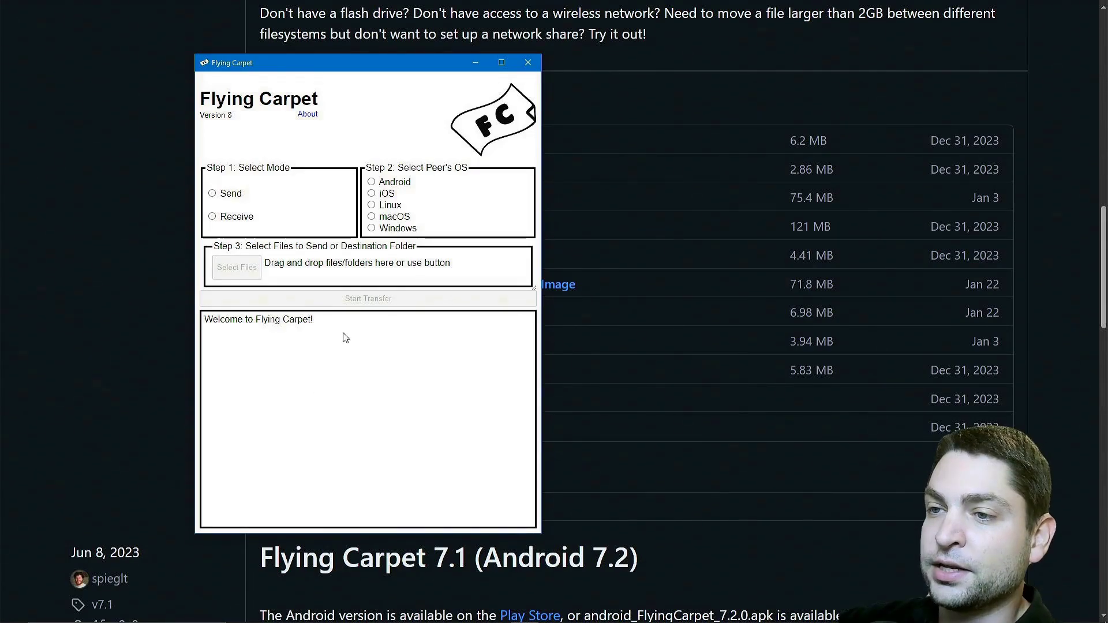
Set Flying Carpet to receive from a Windows peer into D:\Downloads and start the transfer
{"action": "left_click", "coordinate": [211, 218]}
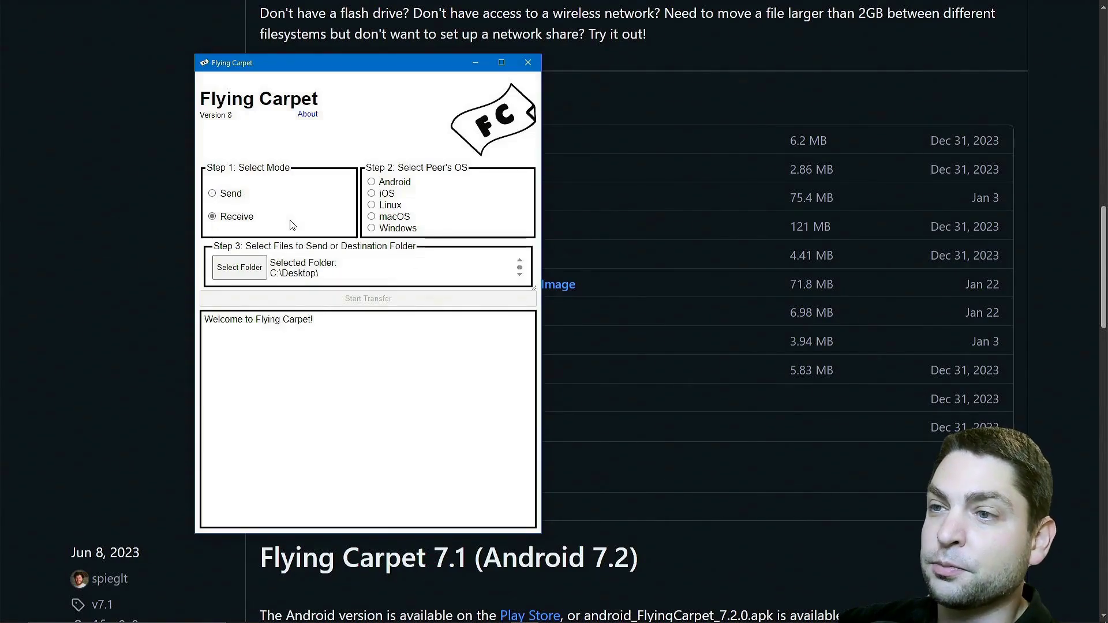
{"action": "left_click", "coordinate": [372, 230]}
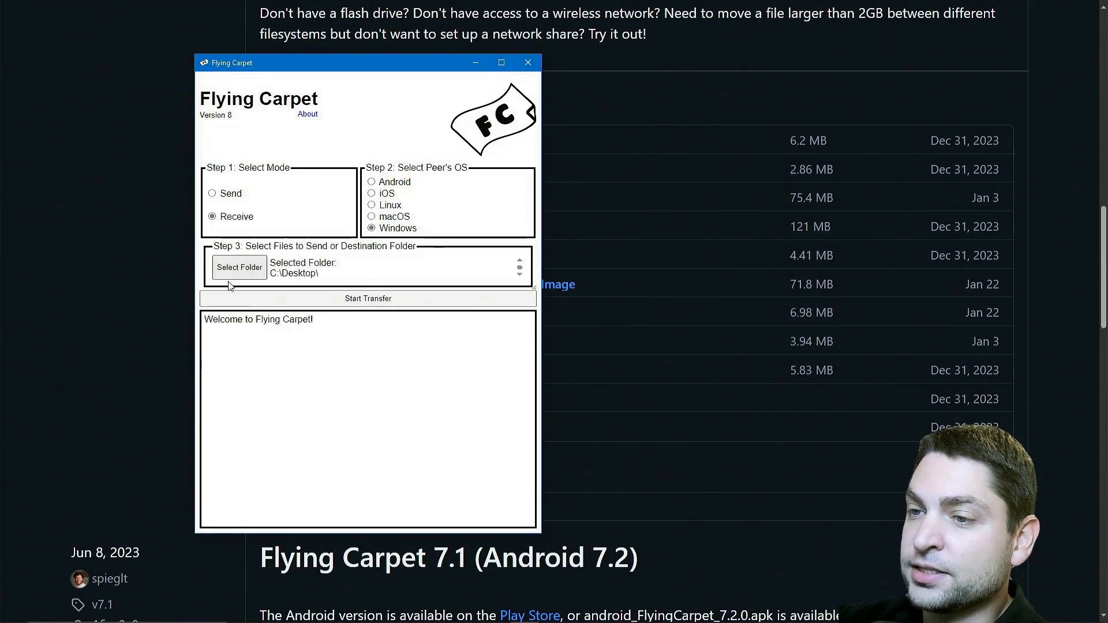
{"action": "left_click", "coordinate": [240, 268]}
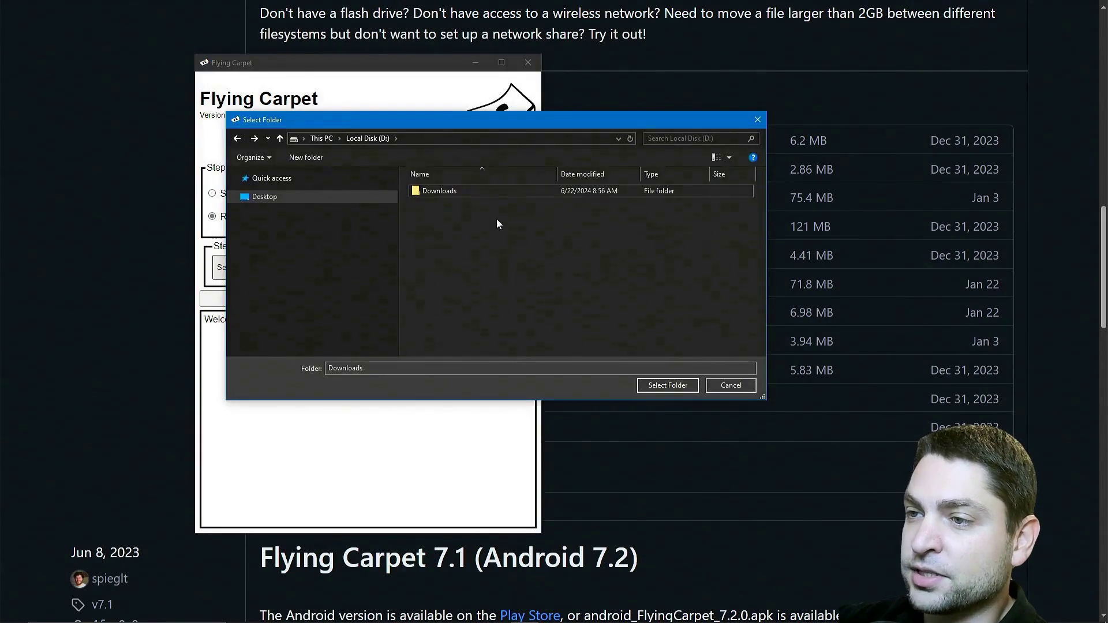
{"action": "double_click", "coordinate": [459, 192]}
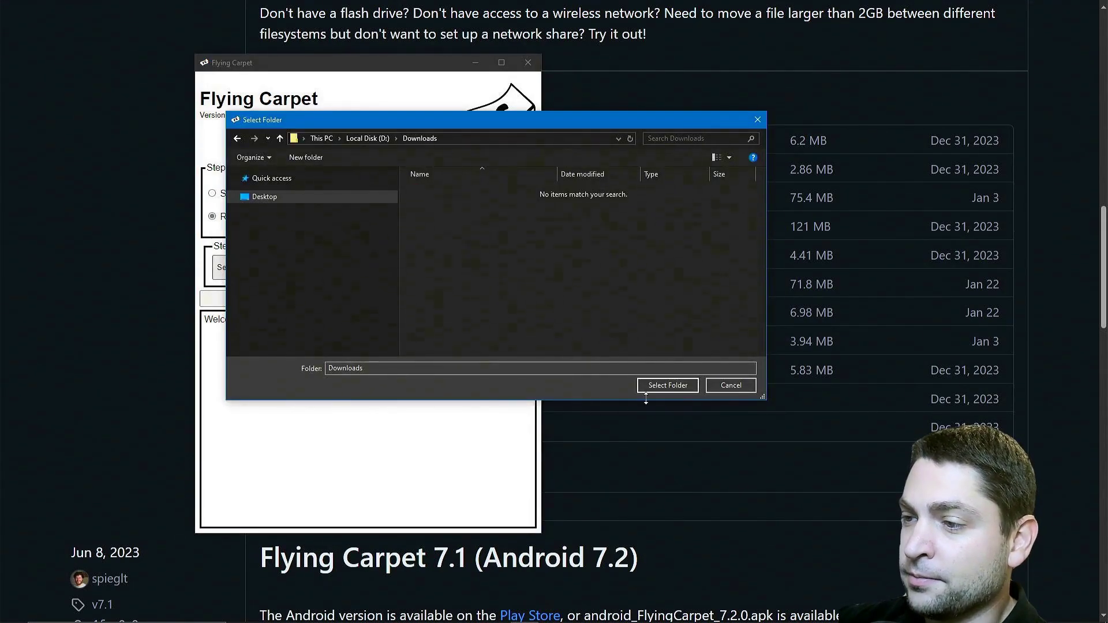
{"action": "left_click", "coordinate": [667, 386]}
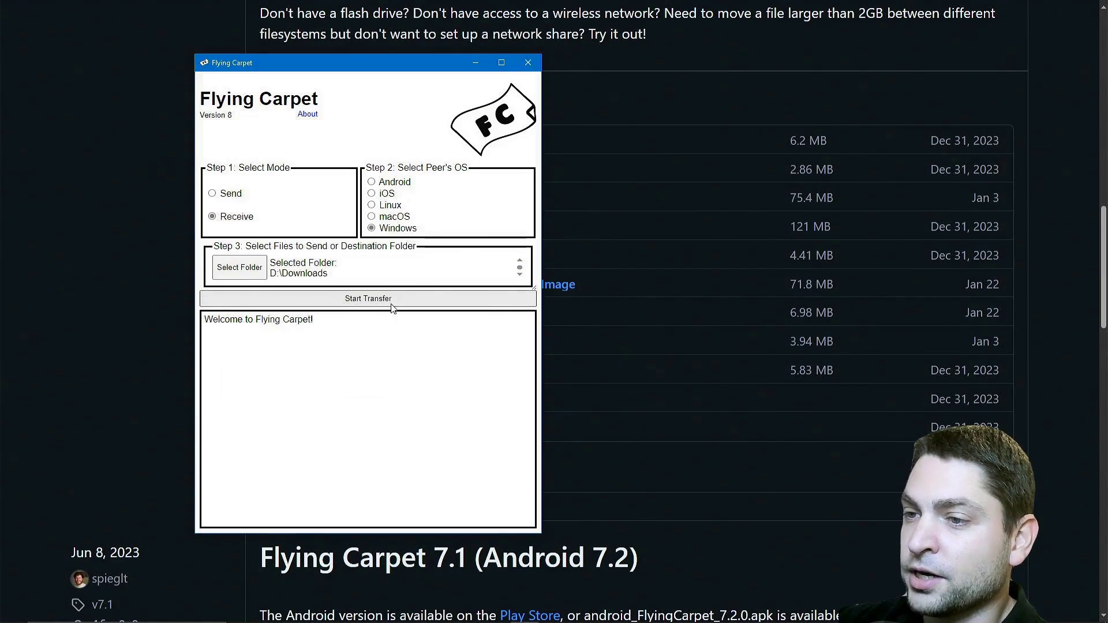
{"action": "left_click", "coordinate": [419, 304]}
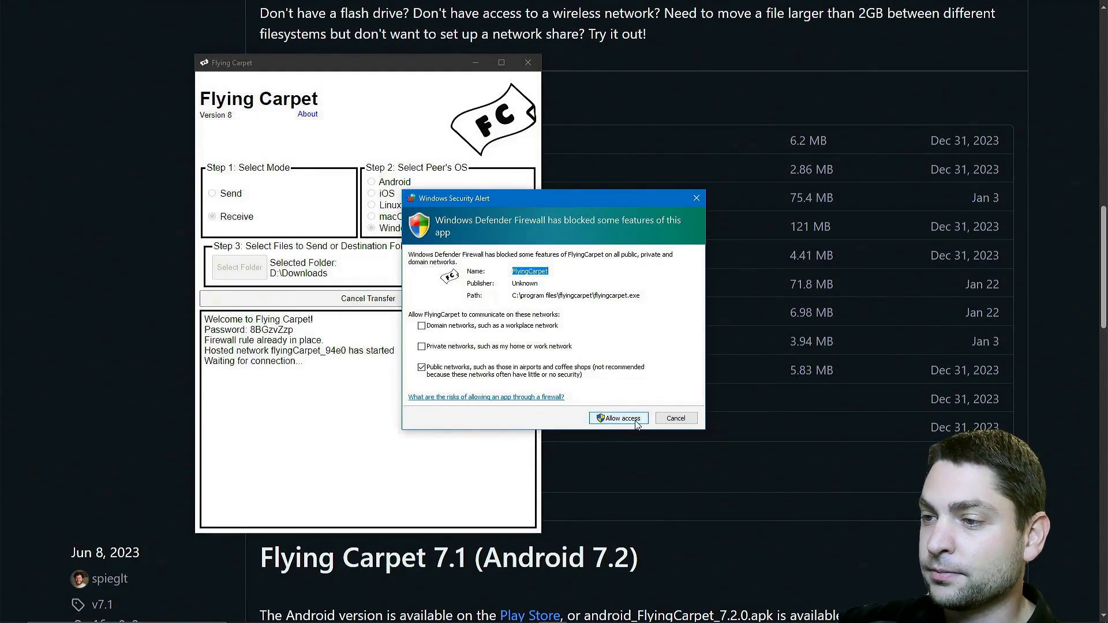
Allow firewall access, dismiss the password notice, and highlight the hosted network name flyingCarpet_94e0
{"action": "left_click", "coordinate": [611, 421]}
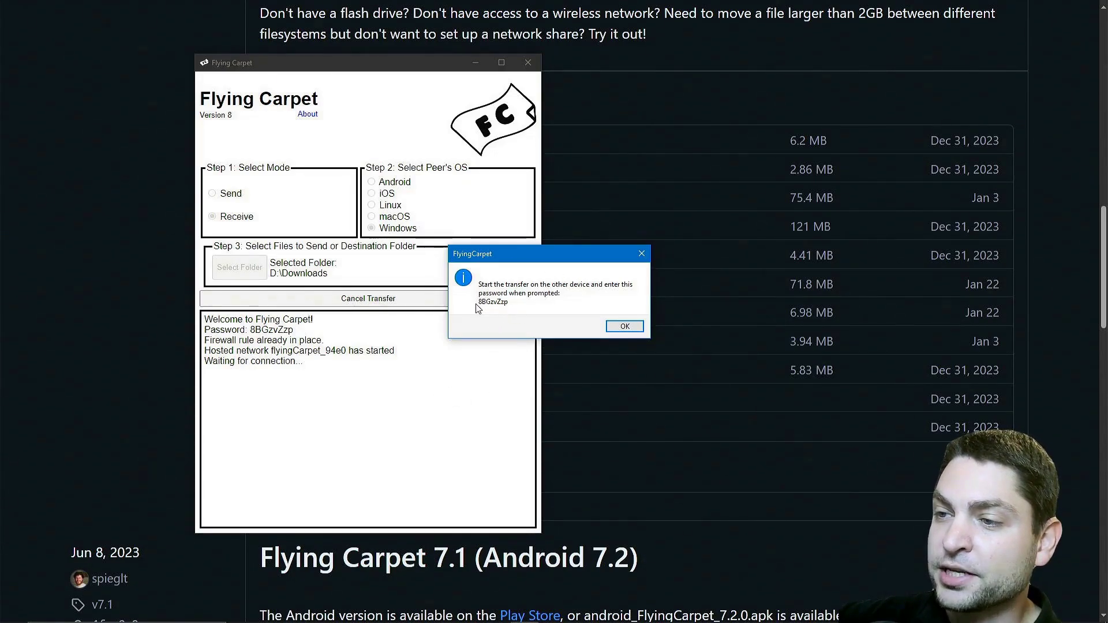
{"action": "left_click", "coordinate": [617, 331]}
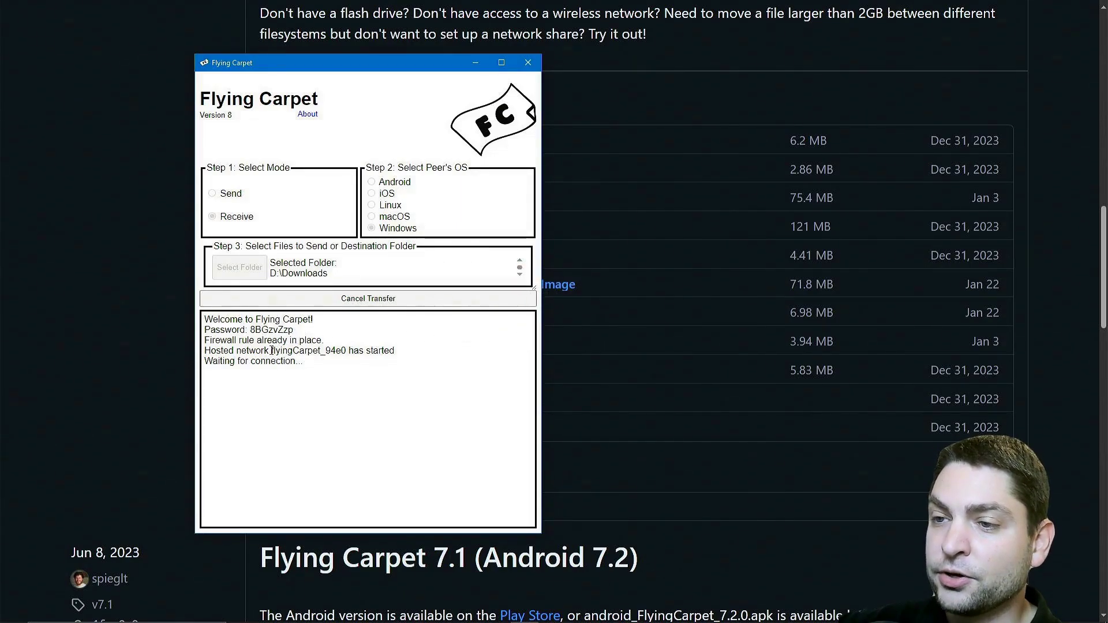
{"action": "left_click_drag", "start_coordinate": [271, 350], "coordinate": [349, 351]}
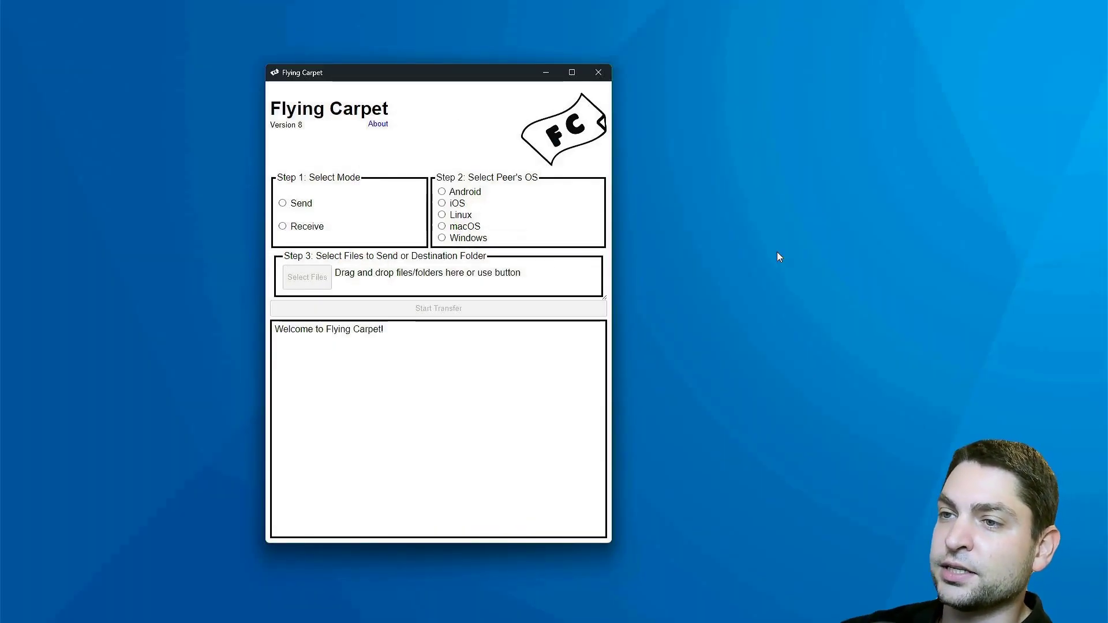
Switch to Send mode with a Windows peer and pick pearOS_ThiccSur_64bit-11.1.0.iso from Downloads
{"action": "left_click", "coordinate": [291, 204]}
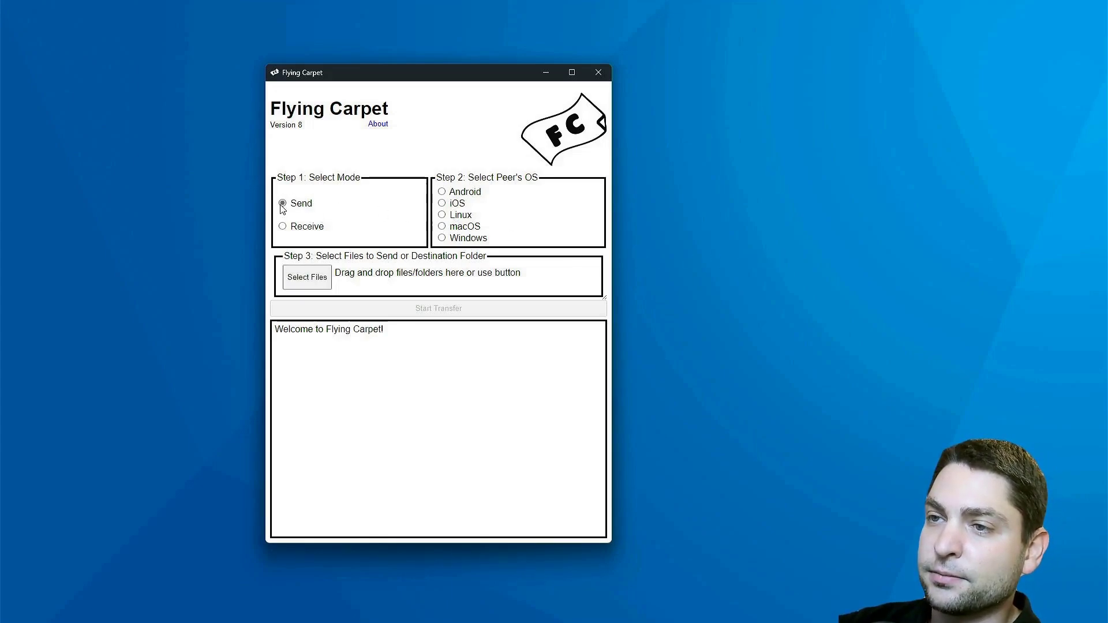
{"action": "left_click", "coordinate": [442, 239]}
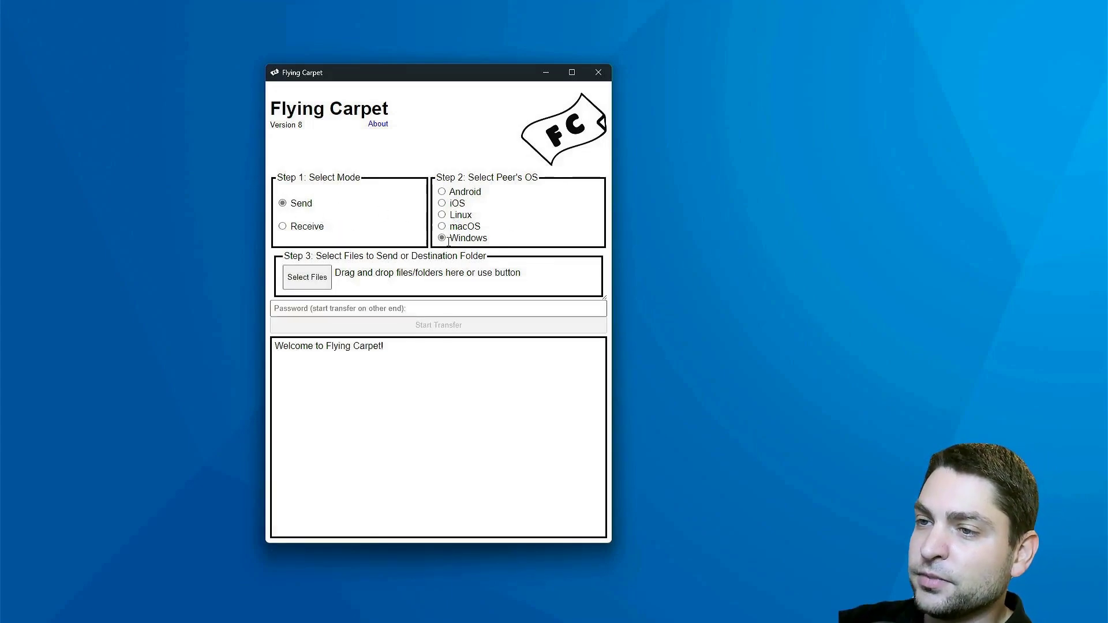
{"action": "left_click", "coordinate": [306, 279]}
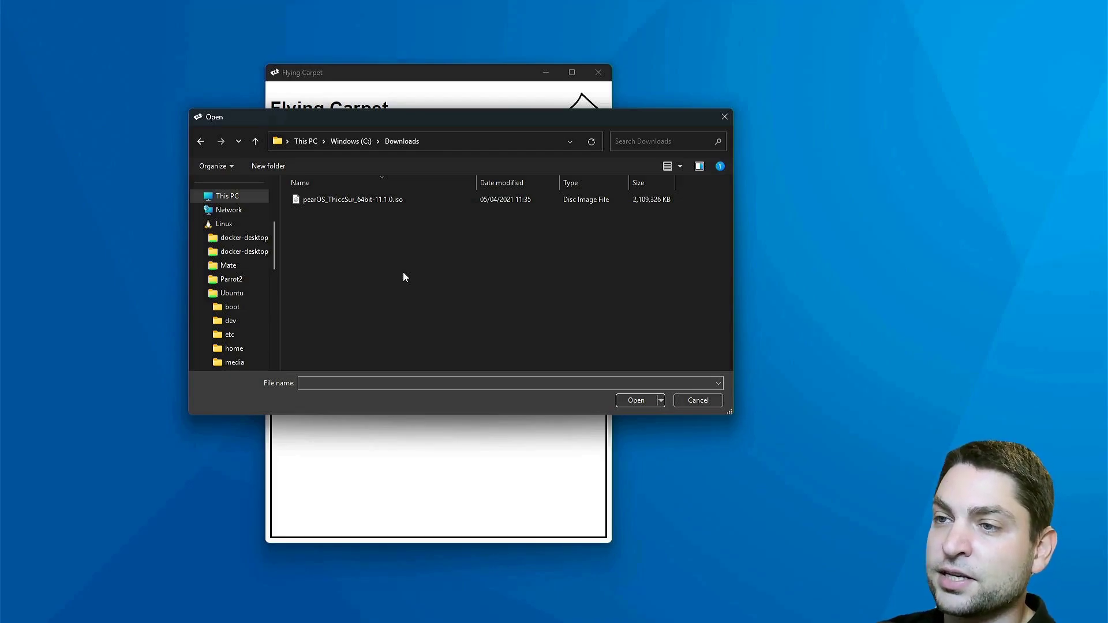
{"action": "left_click", "coordinate": [354, 202]}
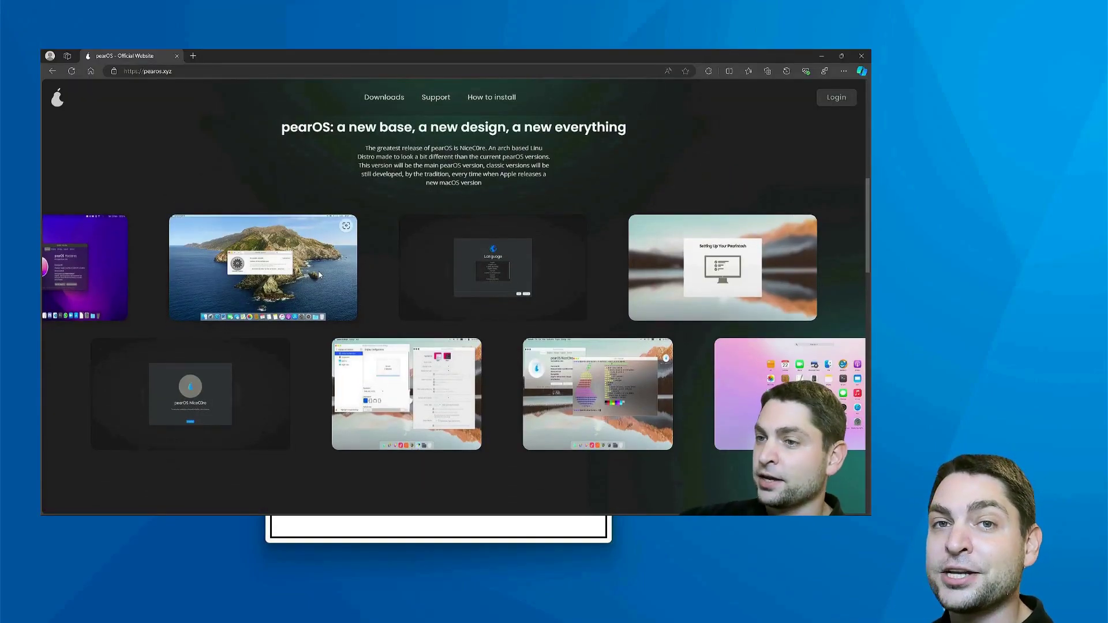
Open the pearOS Catalina screenshot in a new Edge tab, then run neofetch
{"action": "right_click", "coordinate": [319, 272]}
{"action": "left_click", "coordinate": [352, 279]}
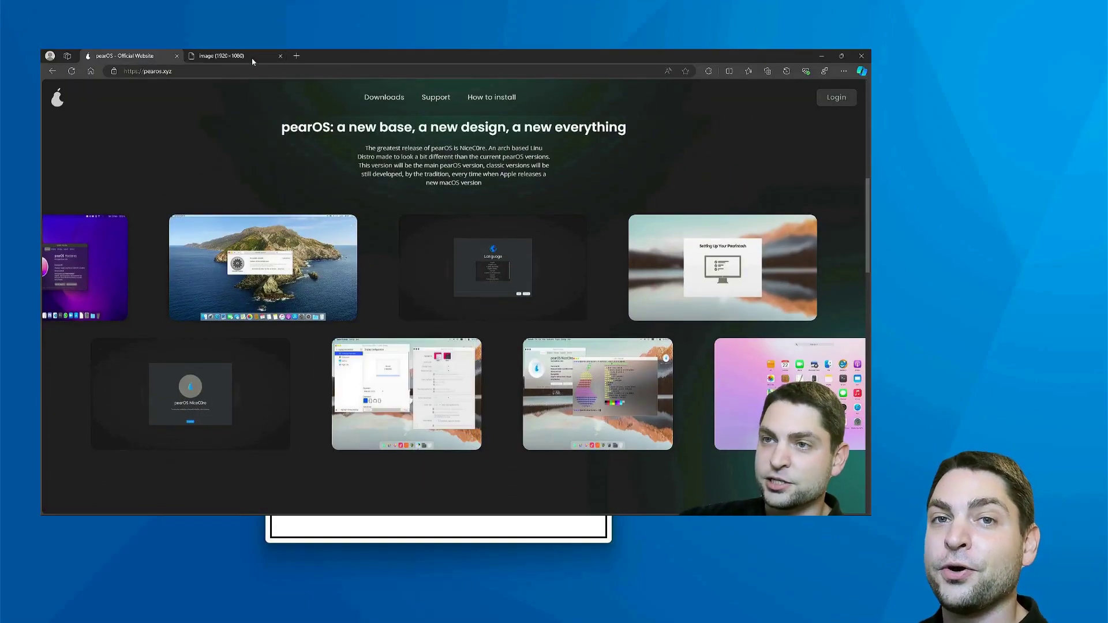
{"action": "left_click", "coordinate": [252, 56]}
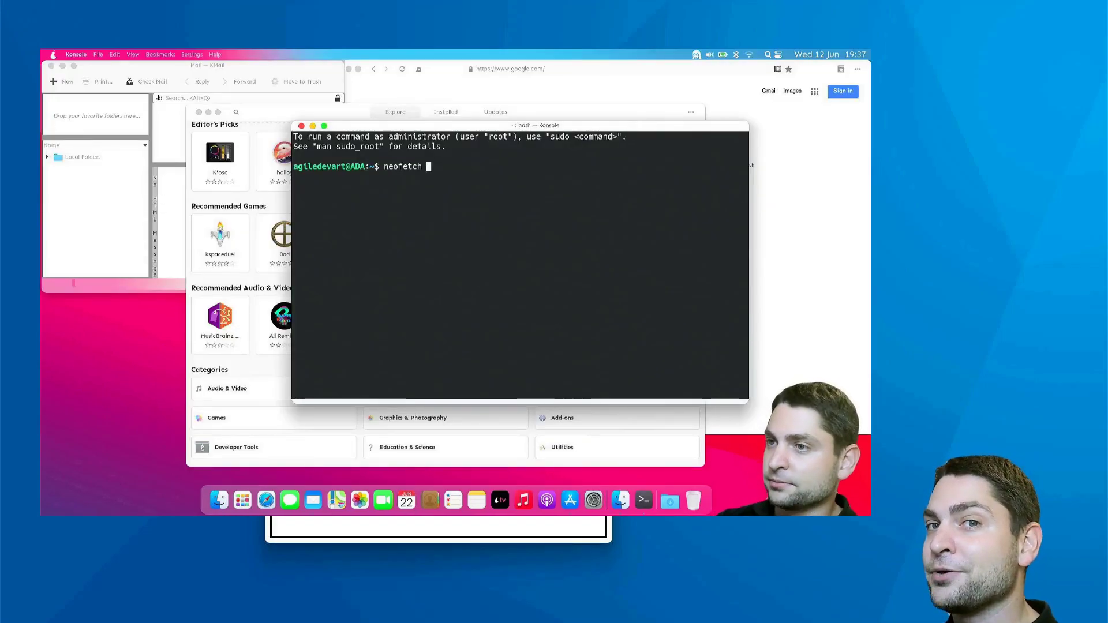
{"action": "key", "text": "Return"}
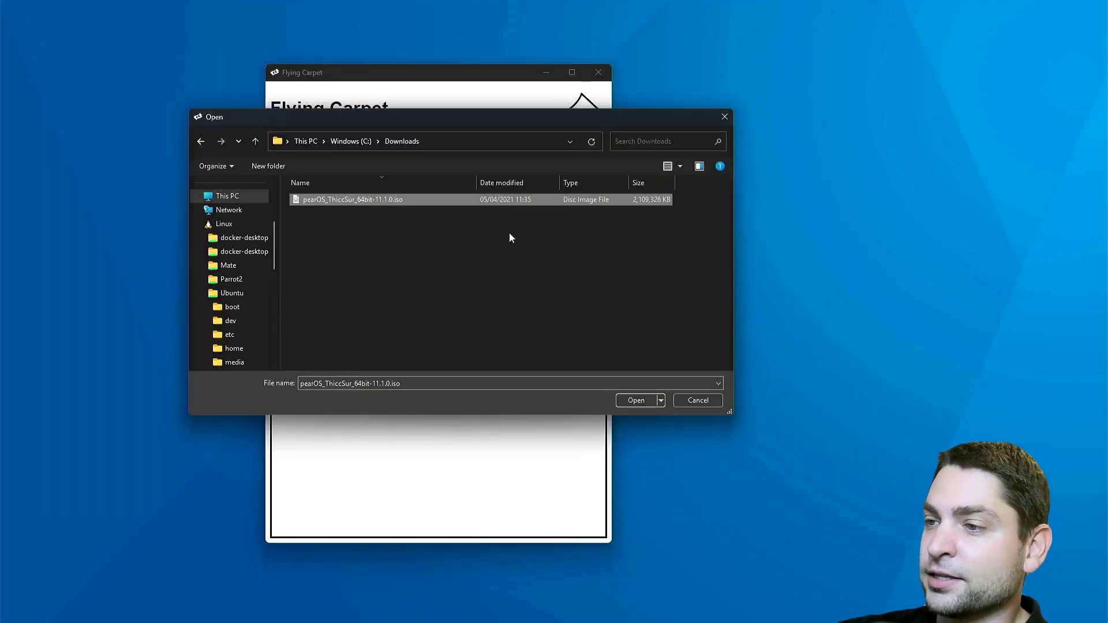
Confirm the pearOS ISO, enter the receiver's transfer password, and send the 2.16GB file
{"action": "left_click", "coordinate": [636, 400]}
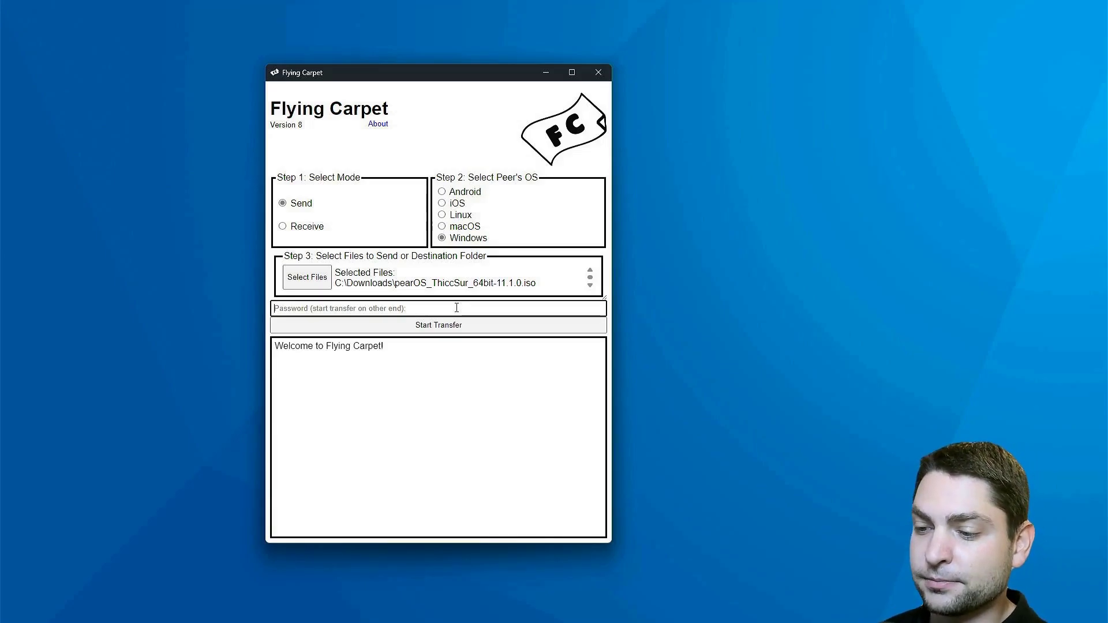
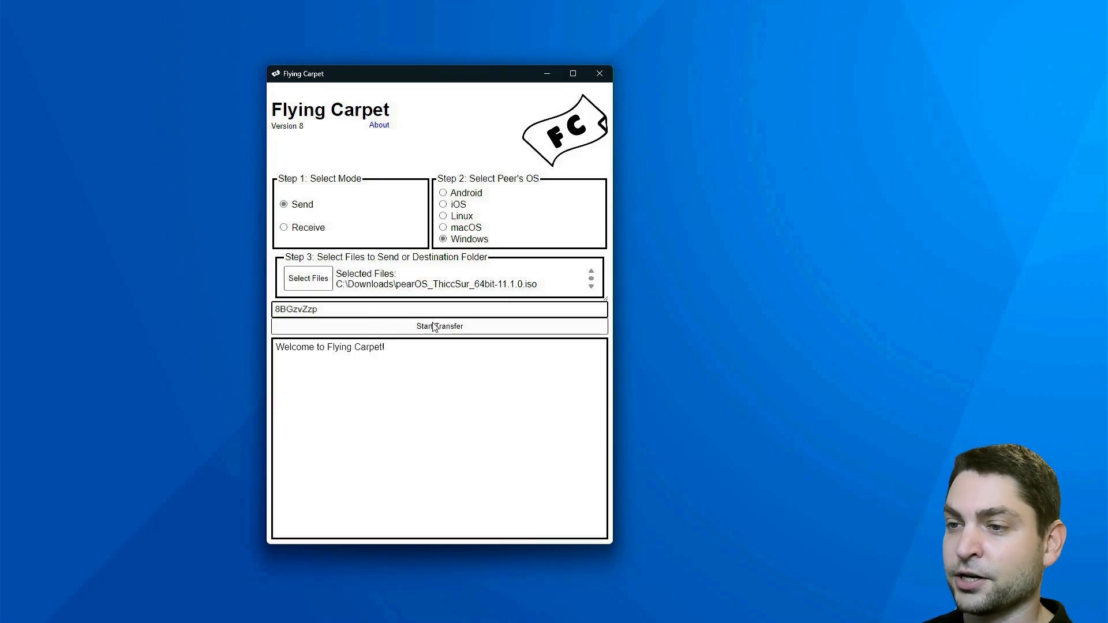
{"action": "left_click", "coordinate": [435, 327]}
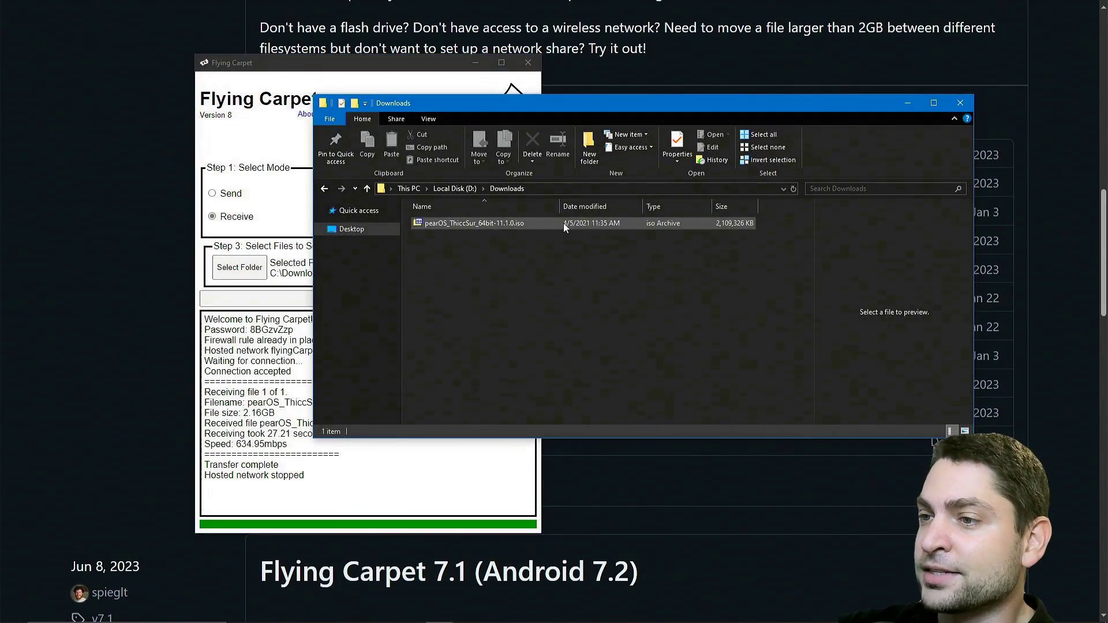
Close the Downloads window holding the received pearOS ISO to return to the receive log
{"action": "left_click", "coordinate": [961, 103]}
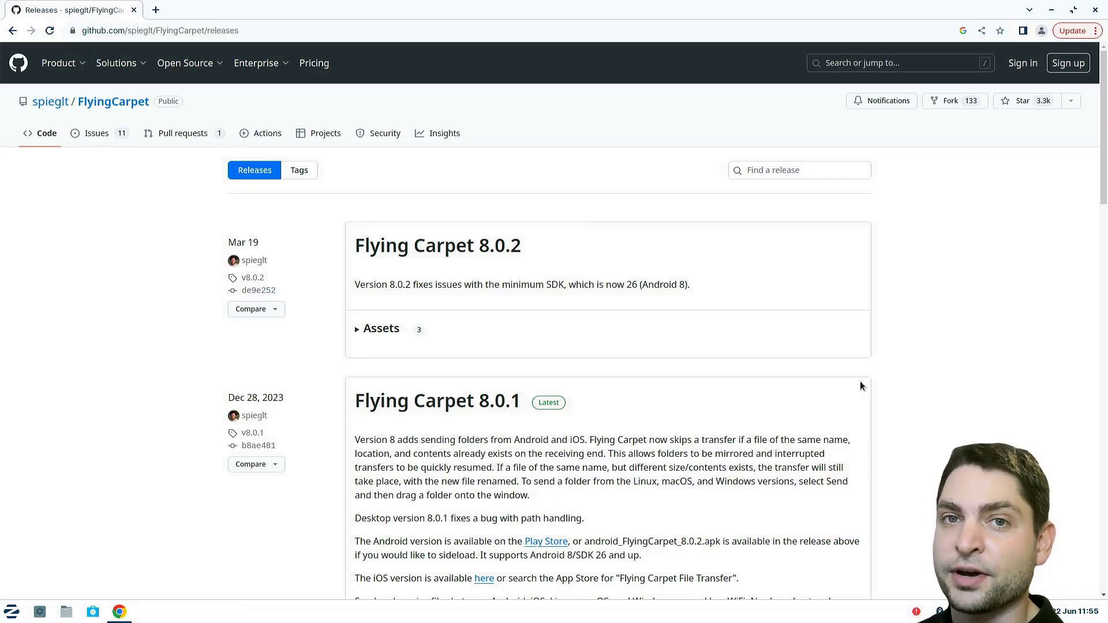
Download flyingcarpet_cli_linux from the v6.0 release assets and show it in the Downloads folder
{"action": "scroll", "coordinate": [996, 310], "scroll_direction": "down", "scroll_amount": 15}
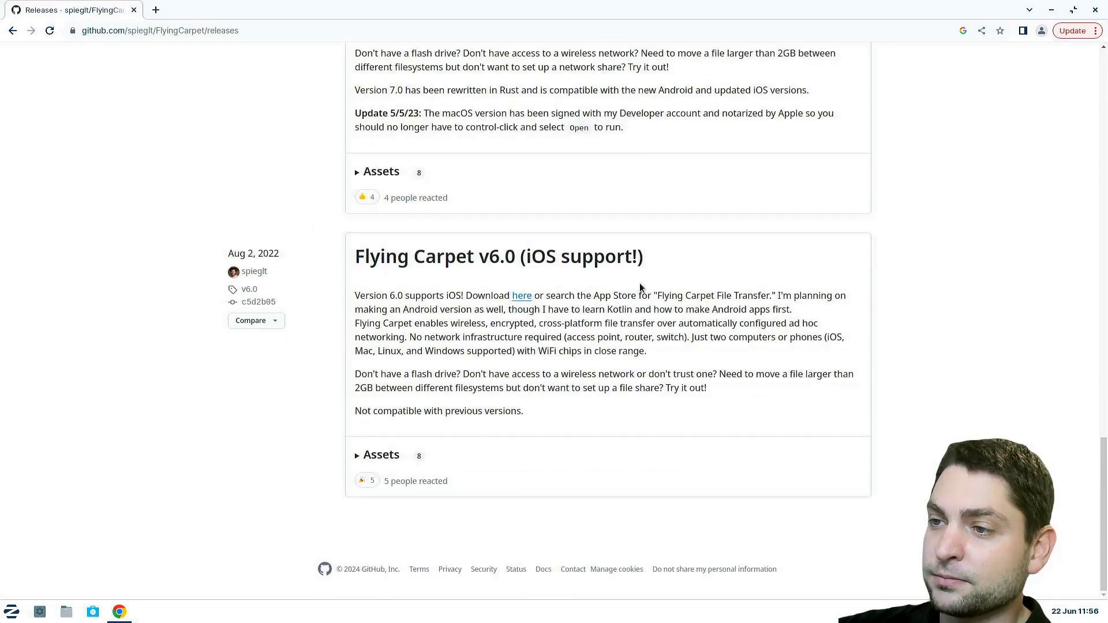
{"action": "left_click", "coordinate": [376, 455]}
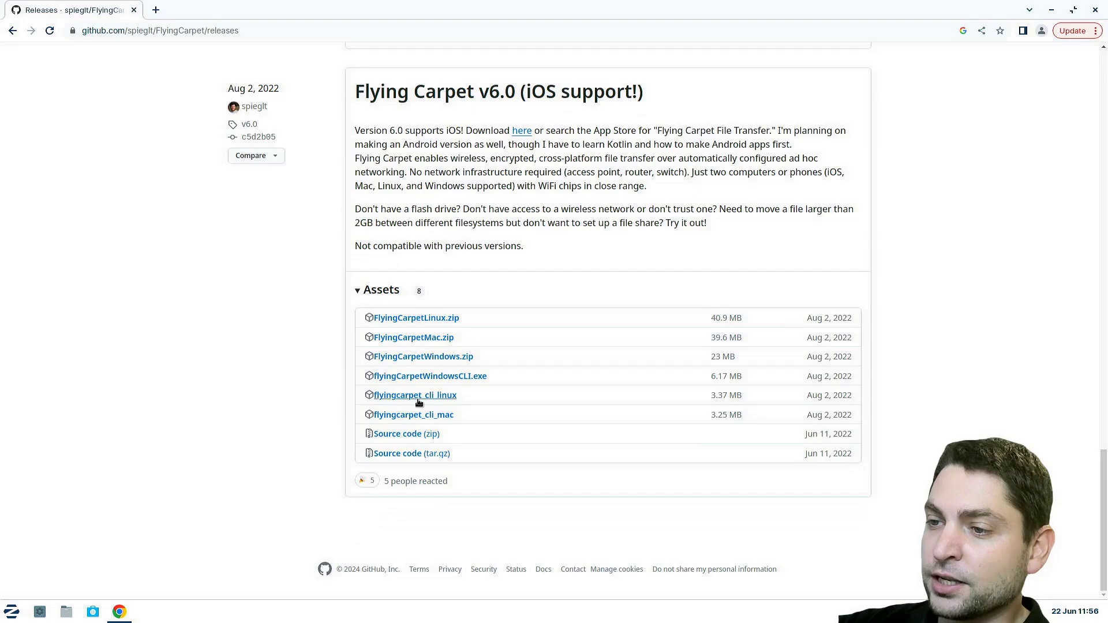
{"action": "left_click", "coordinate": [450, 398]}
{"action": "left_click", "coordinate": [1063, 583]}
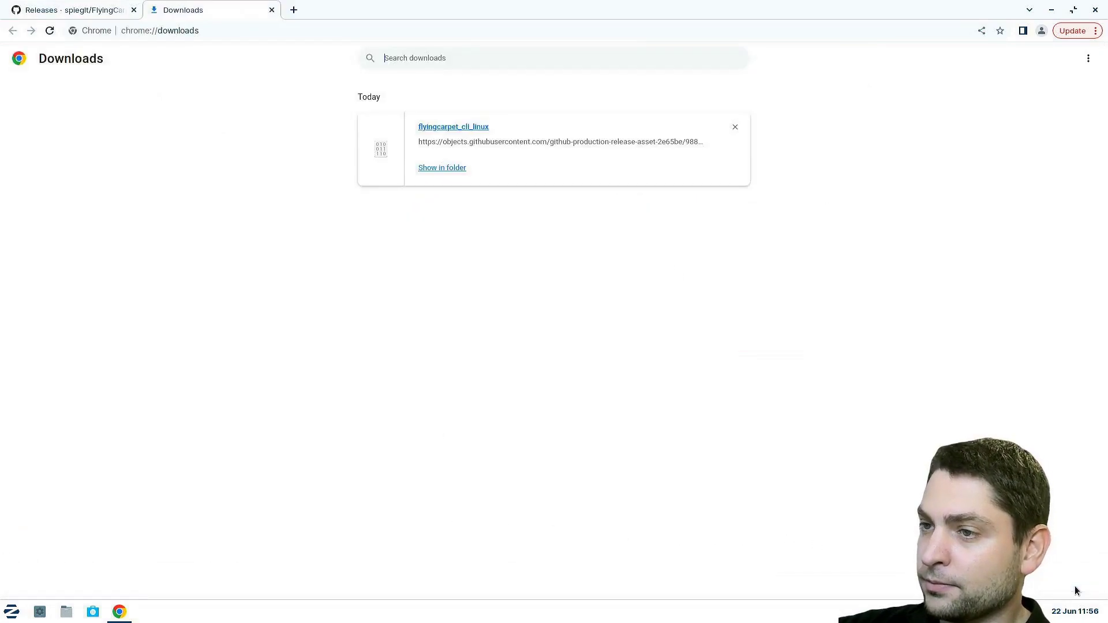
{"action": "left_click", "coordinate": [448, 168]}
{"action": "left_click_drag", "start_coordinate": [293, 15], "coordinate": [638, 196]}
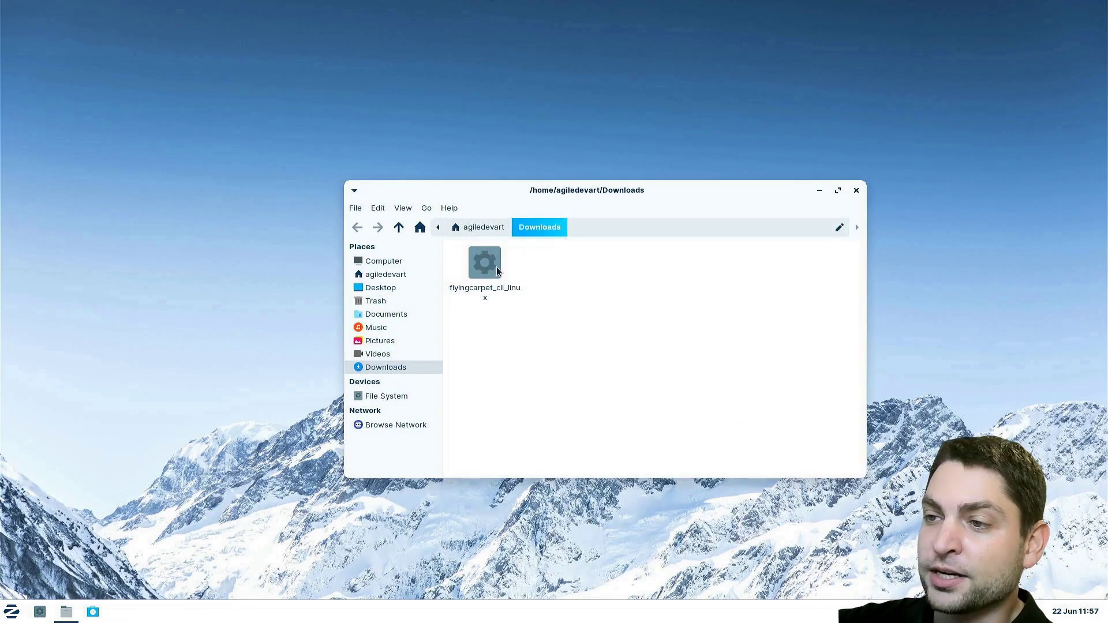
Set flyingcarpet_cli_linux's Permissions to 'Allow this file to run as a program'
{"action": "right_click", "coordinate": [496, 267]}
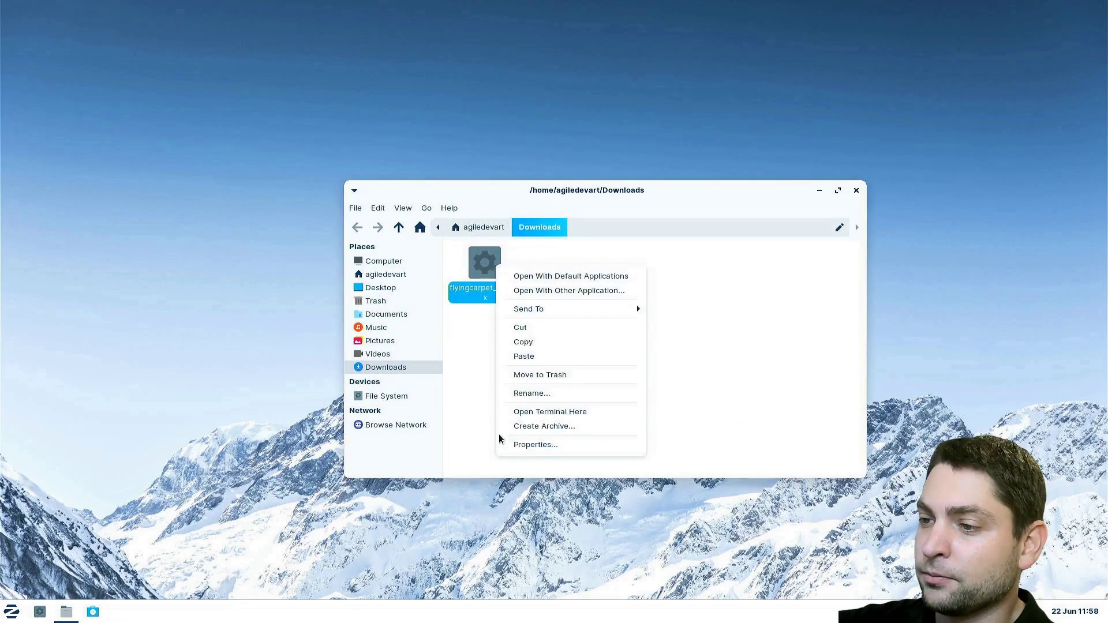
{"action": "left_click", "coordinate": [583, 444]}
{"action": "left_click", "coordinate": [597, 243]}
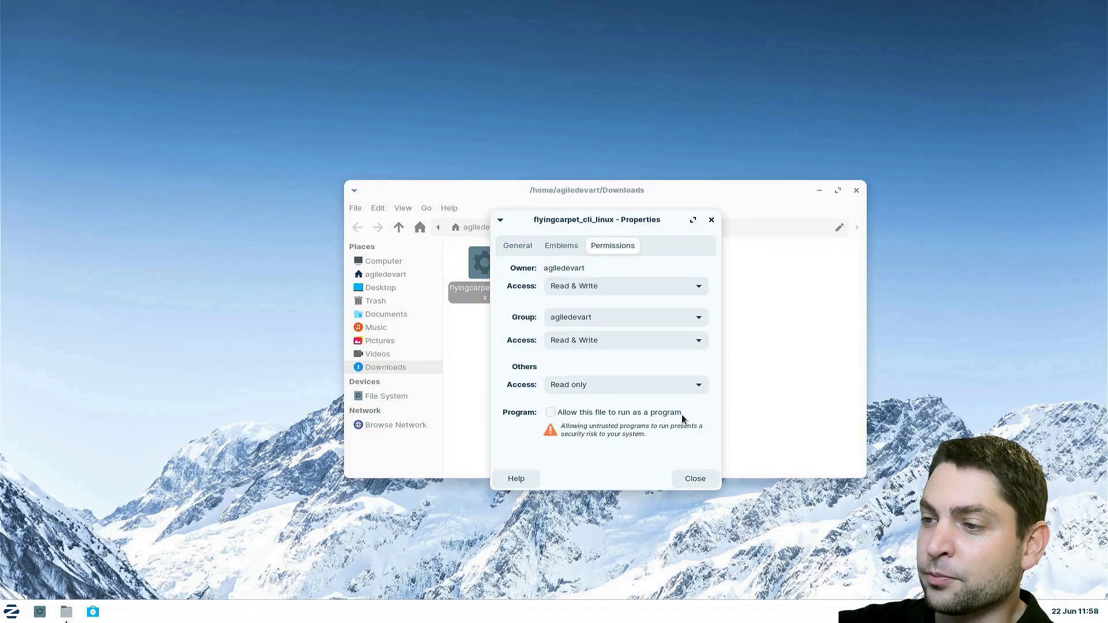
{"action": "left_click", "coordinate": [550, 412]}
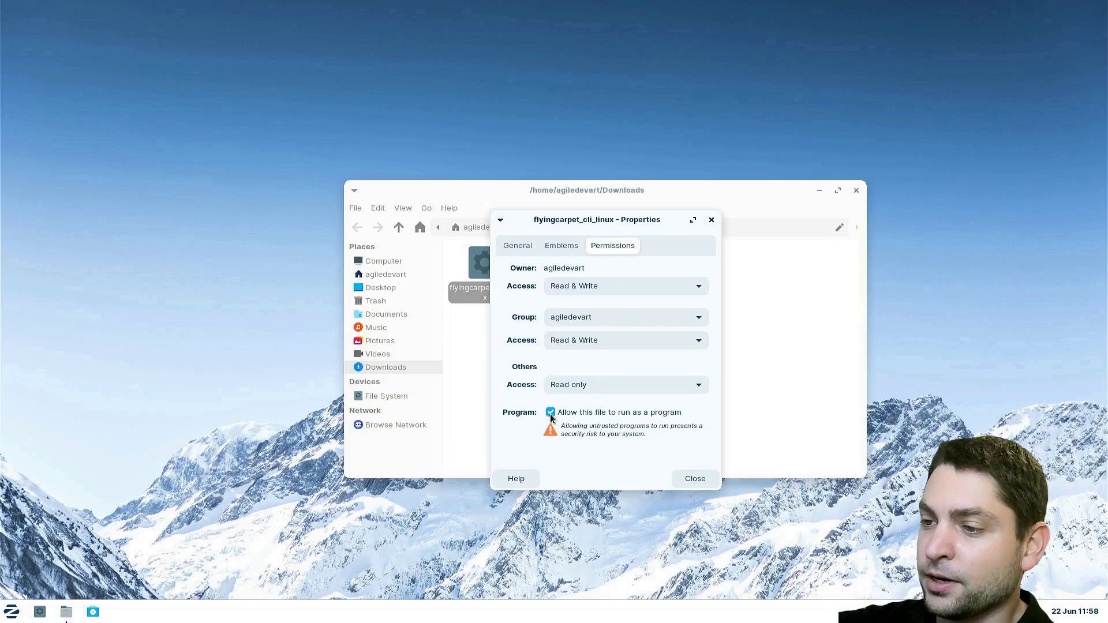
{"action": "left_click", "coordinate": [695, 479]}
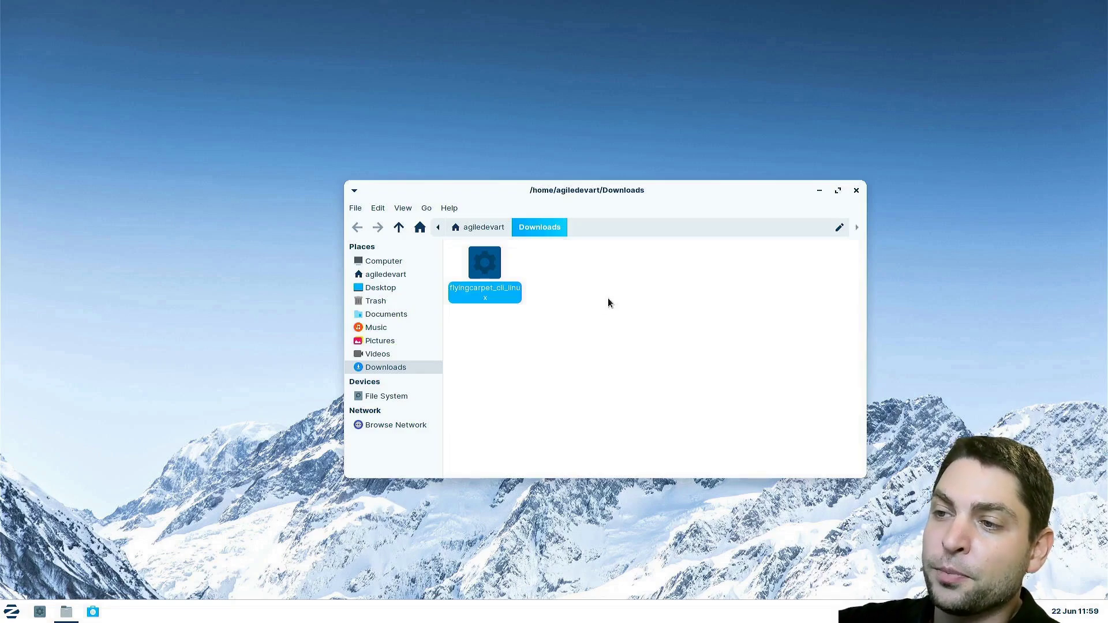
{"action": "left_click", "coordinate": [592, 281]}
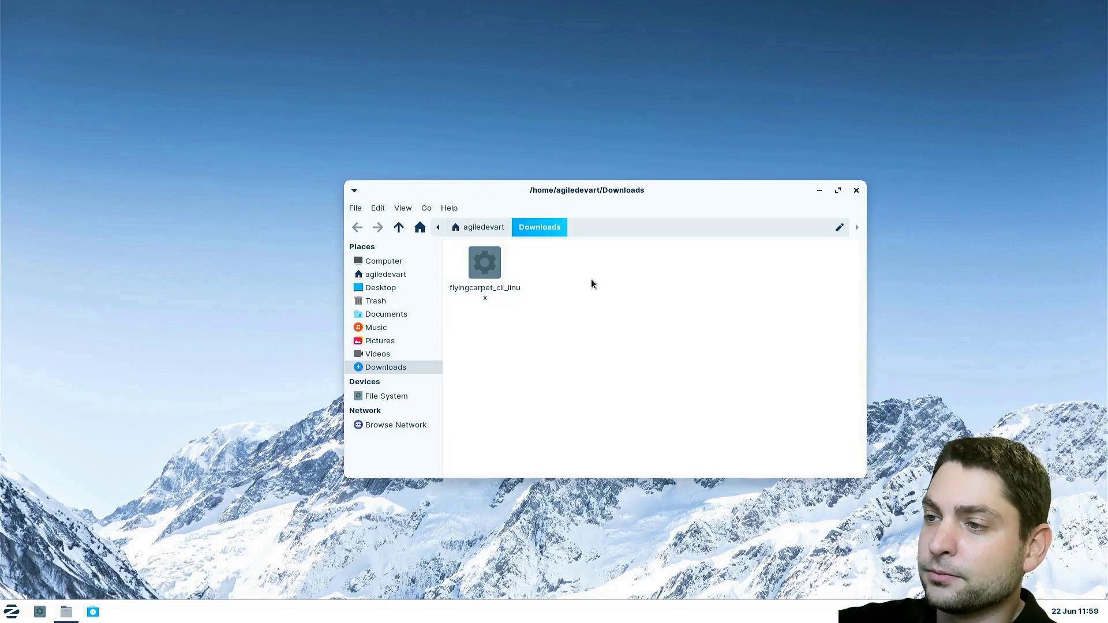
{"action": "right_click", "coordinate": [590, 279]}
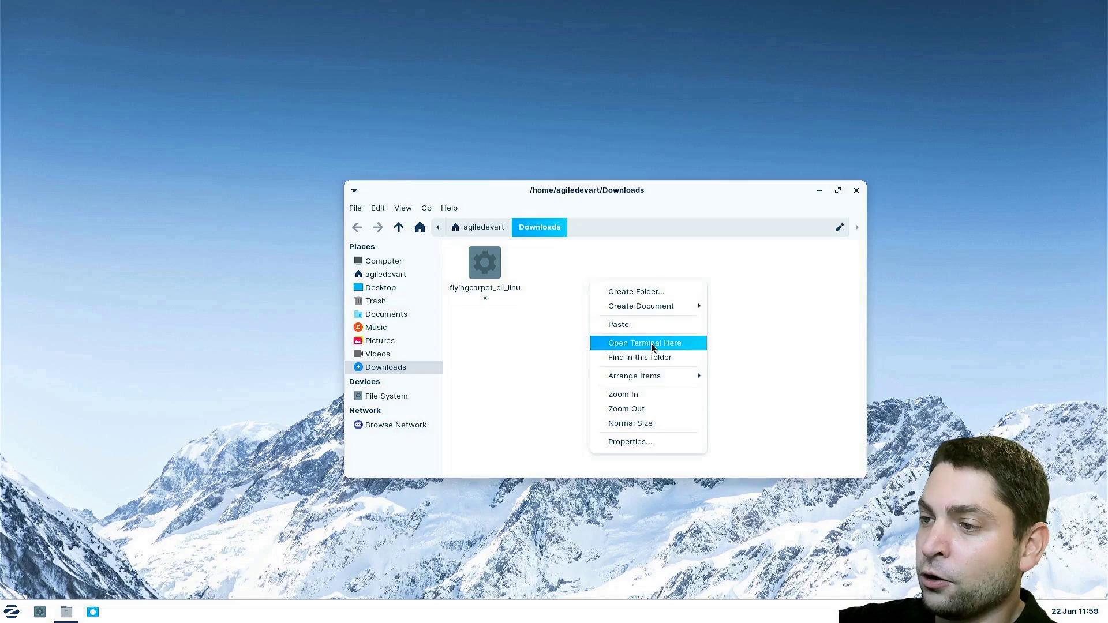
In a Downloads terminal, run ./flyingcarpet_cli_linux -peer linux -receive . to listen on port 3290
{"action": "left_click", "coordinate": [673, 345]}
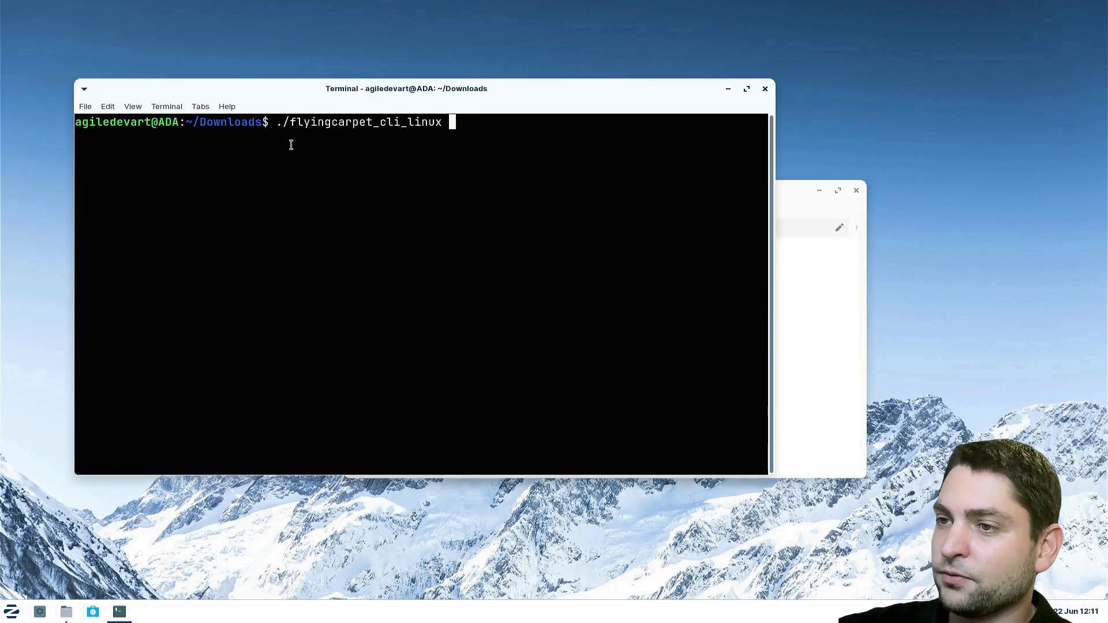
{"action": "key", "text": "Return"}
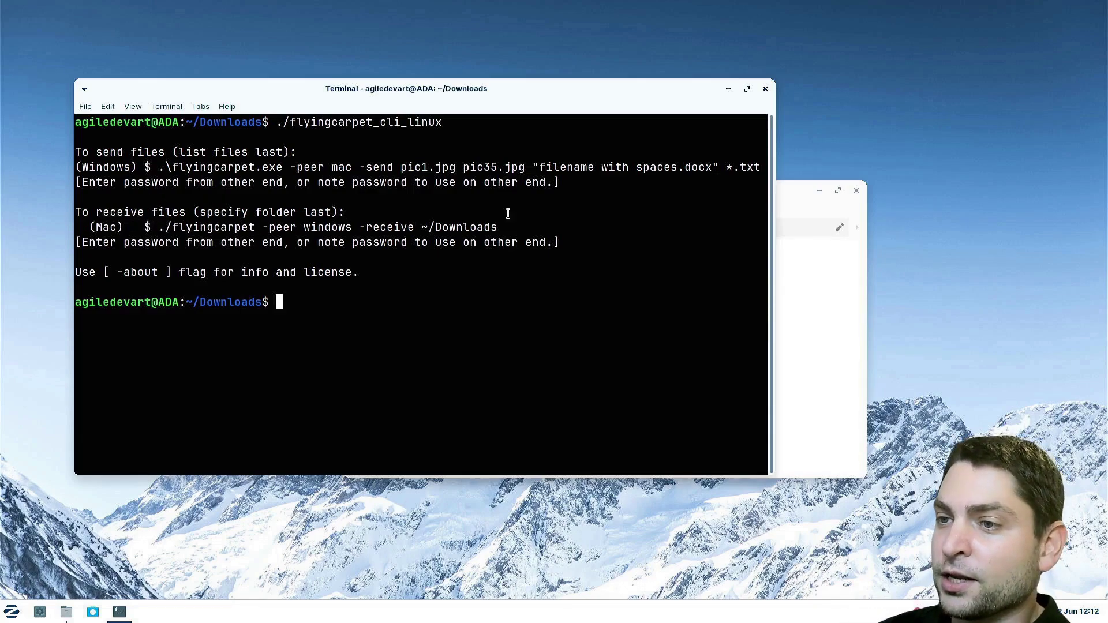
{"action": "key", "text": "Up"}
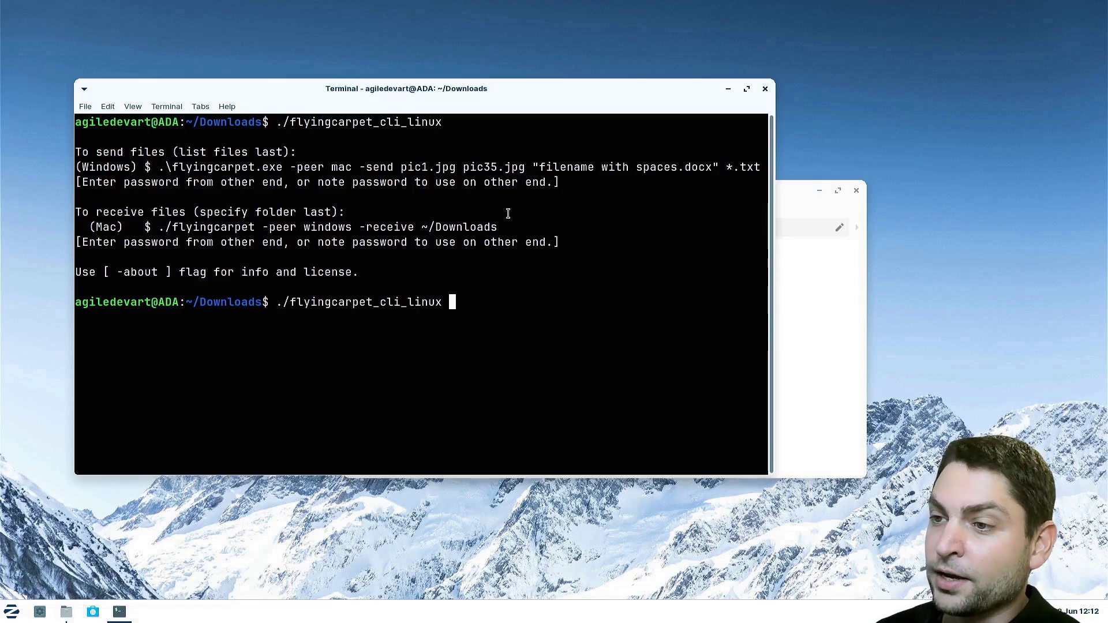
{"action": "type", "text": "-peer"}
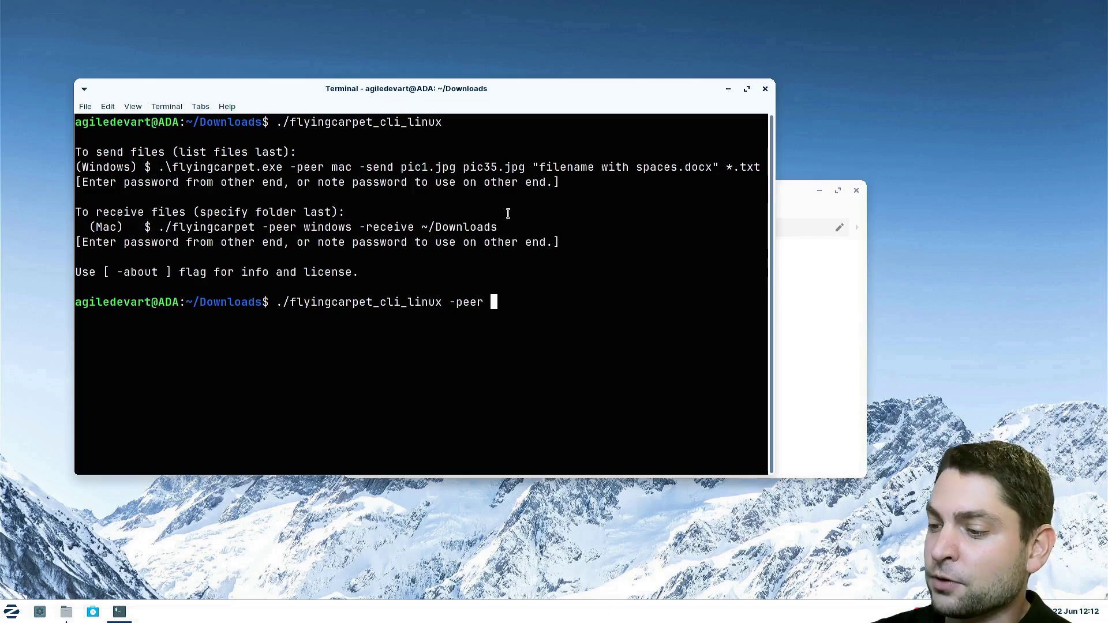
{"action": "type", "text": " linux"}
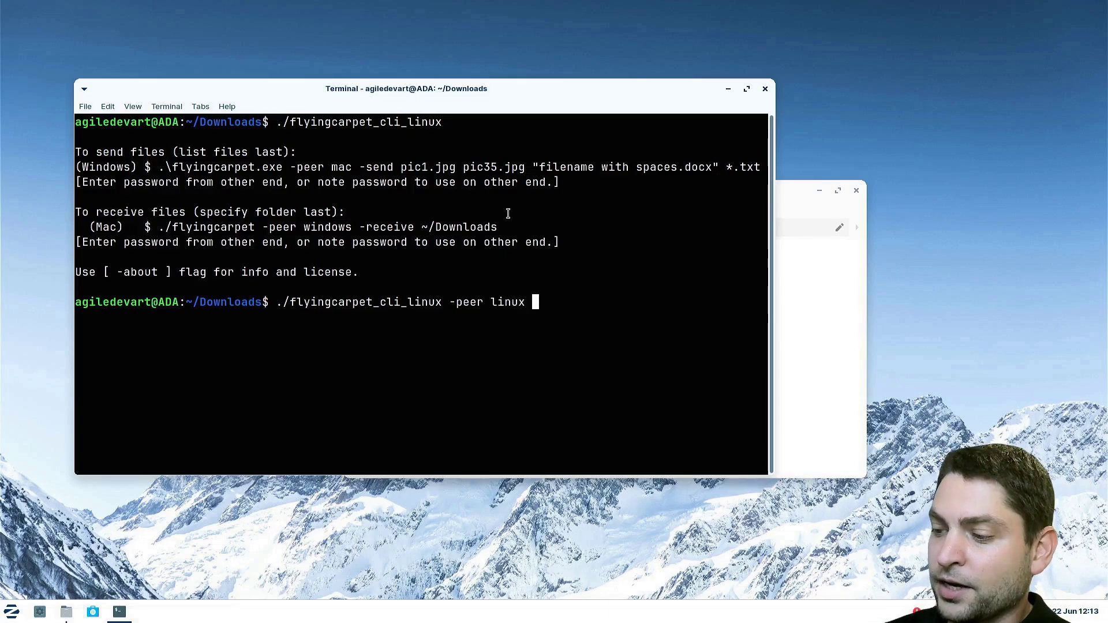
{"action": "type", "text": " -receive"}
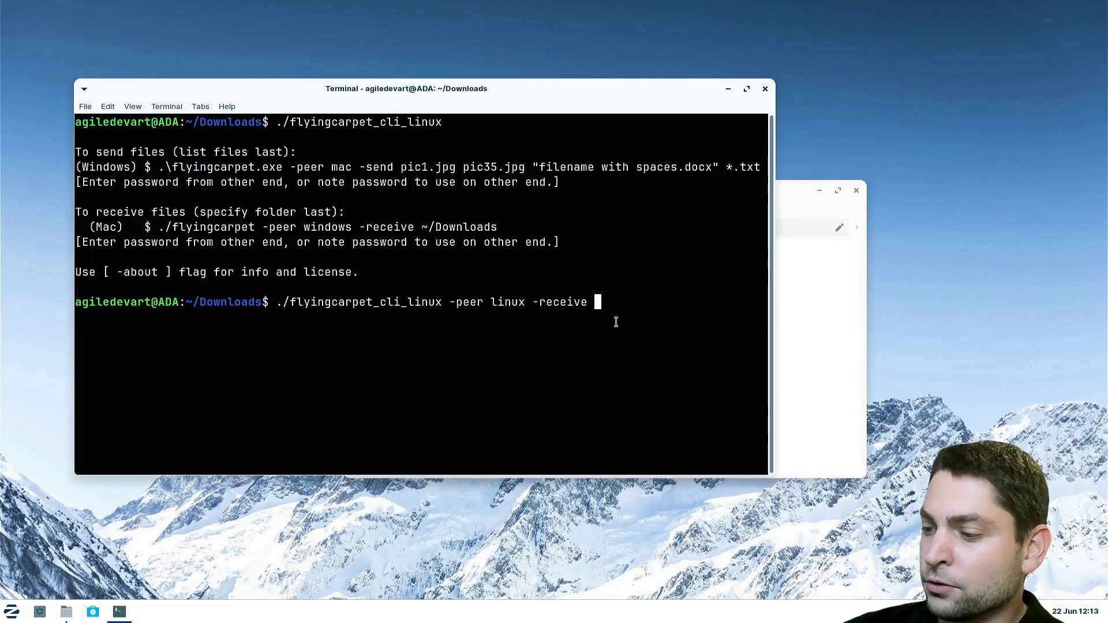
{"action": "type", "text": " ."}
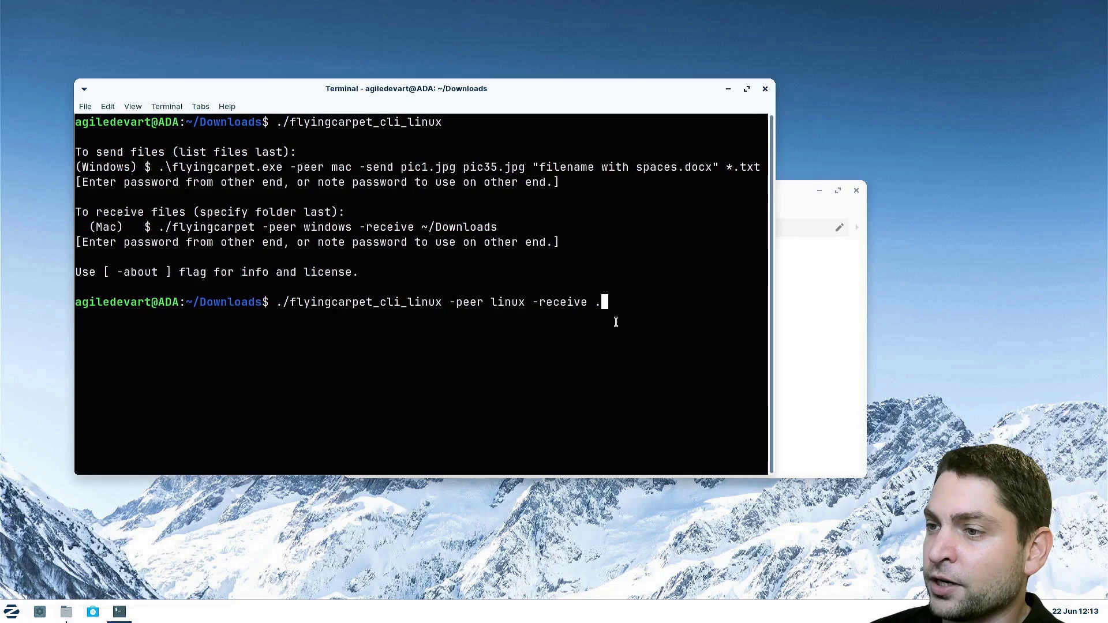
{"action": "key", "text": "Return"}
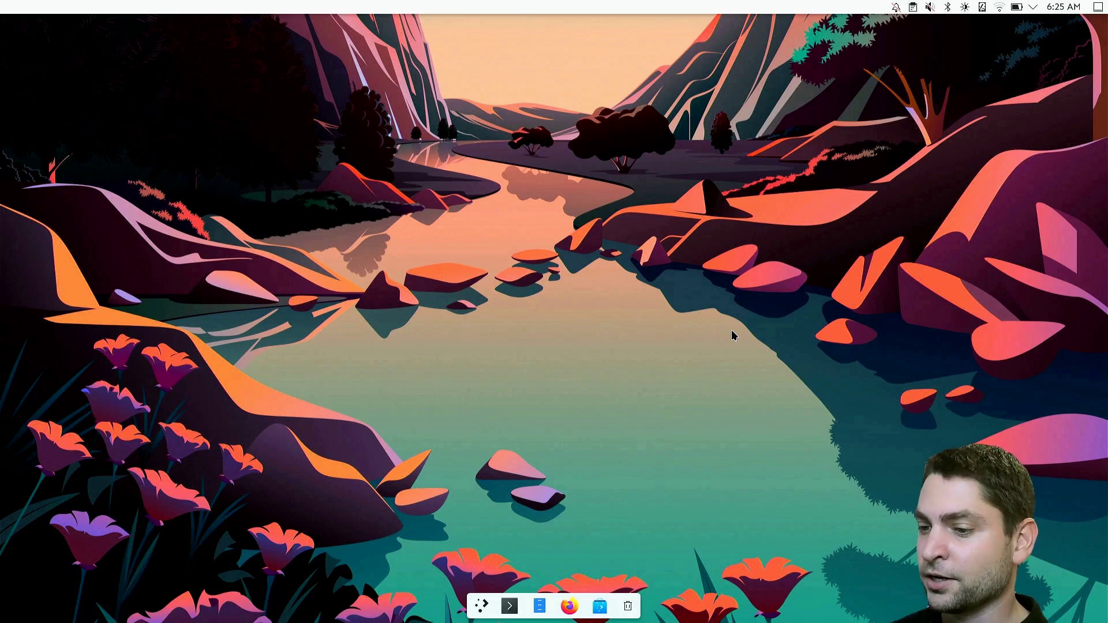
Open Files and Konsole from the dock and run ./flyingcarpet_cli_linux to show its usage
{"action": "left_click", "coordinate": [540, 606]}
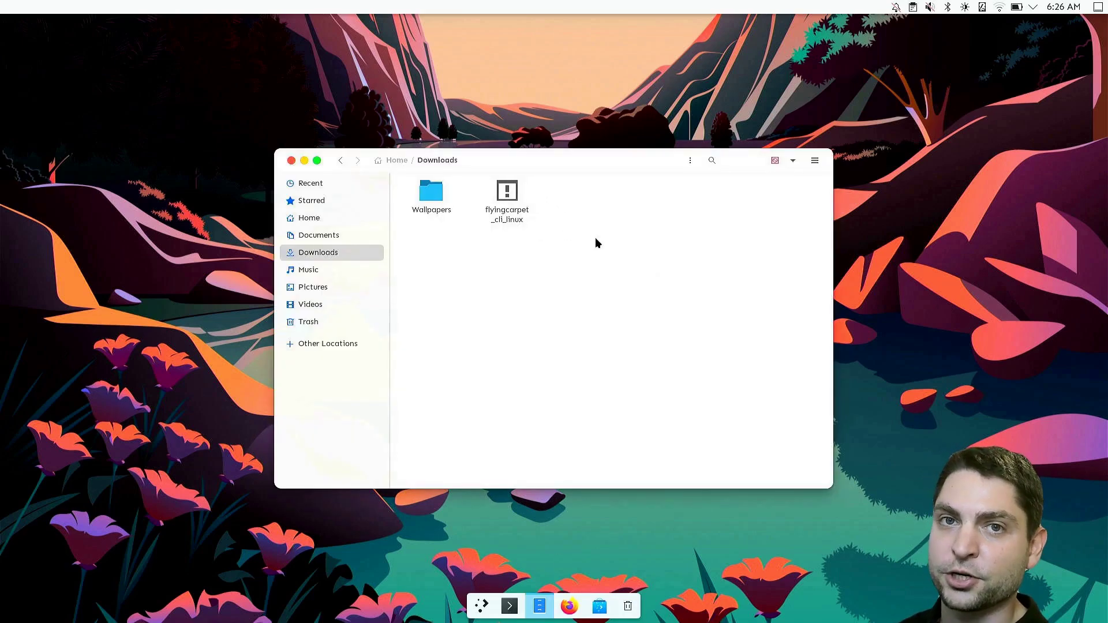
{"action": "left_click", "coordinate": [510, 606]}
{"action": "type", "text": "./"}
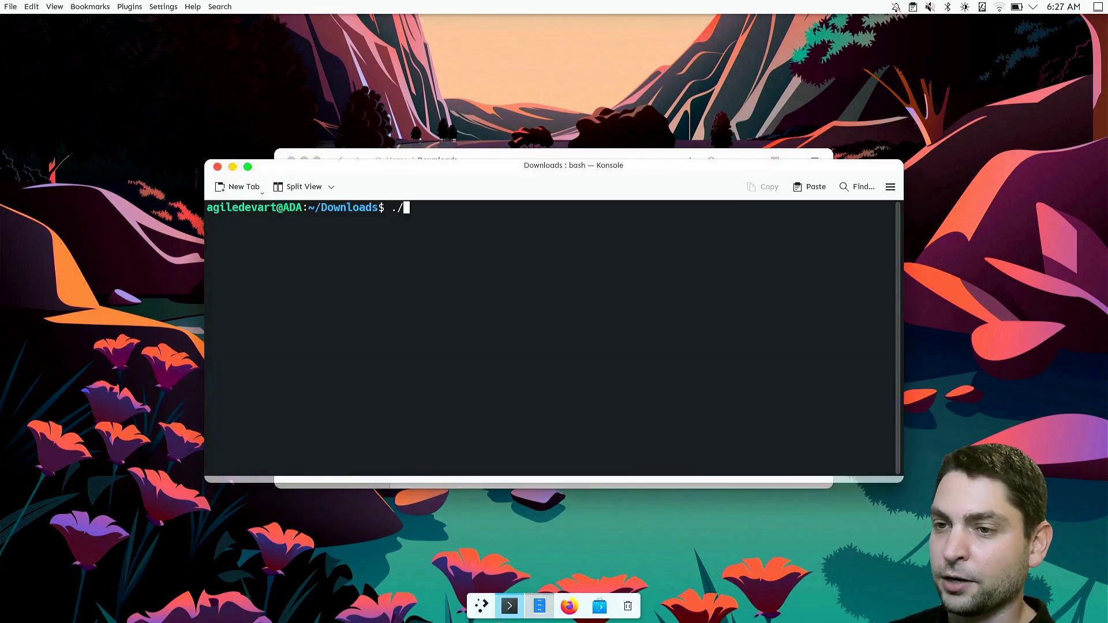
{"action": "key", "text": "Tab"}
{"action": "key", "text": "Return"}
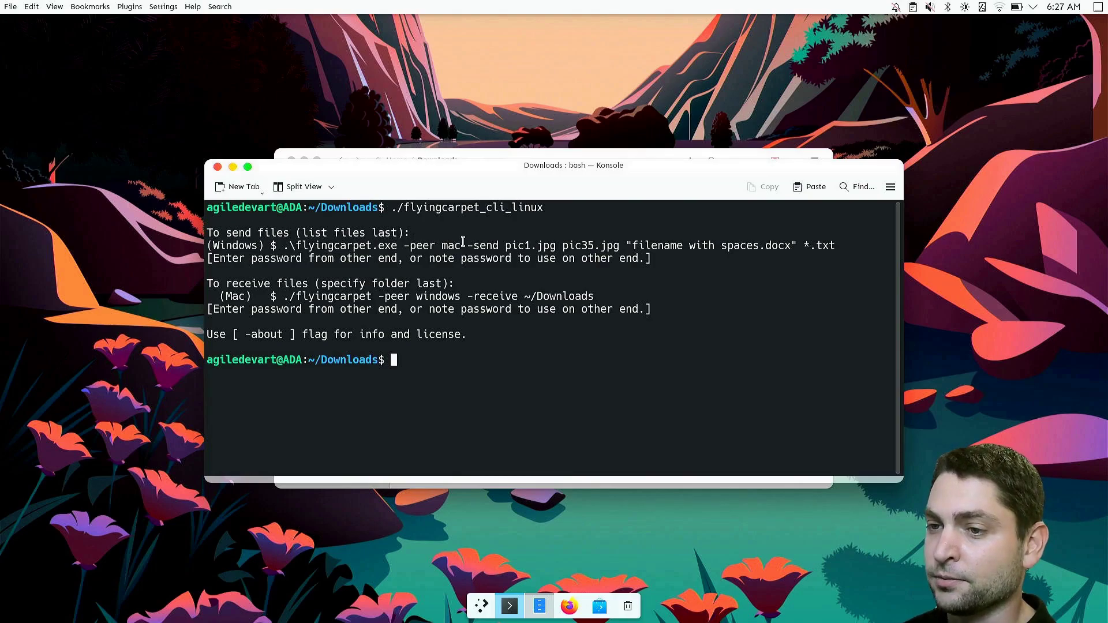
Run ./flyingcarpet_cli_linux -peer linux -send ~/Downloads/Wallpapers/*.jpg to send the wallpapers
{"action": "key", "text": "Up"}
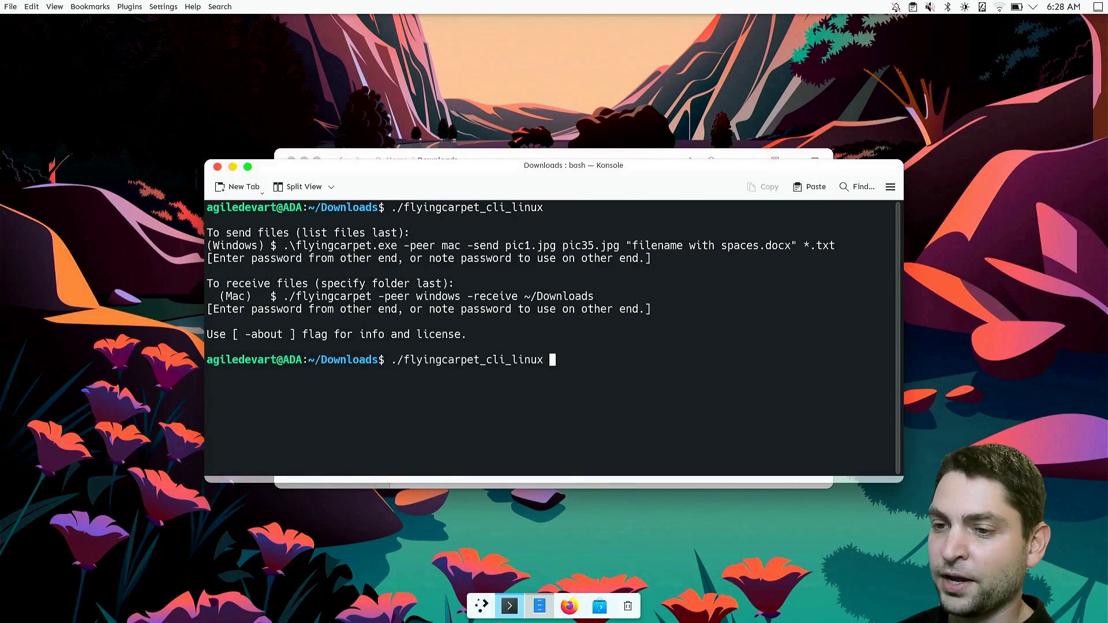
{"action": "type", "text": "-peer"}
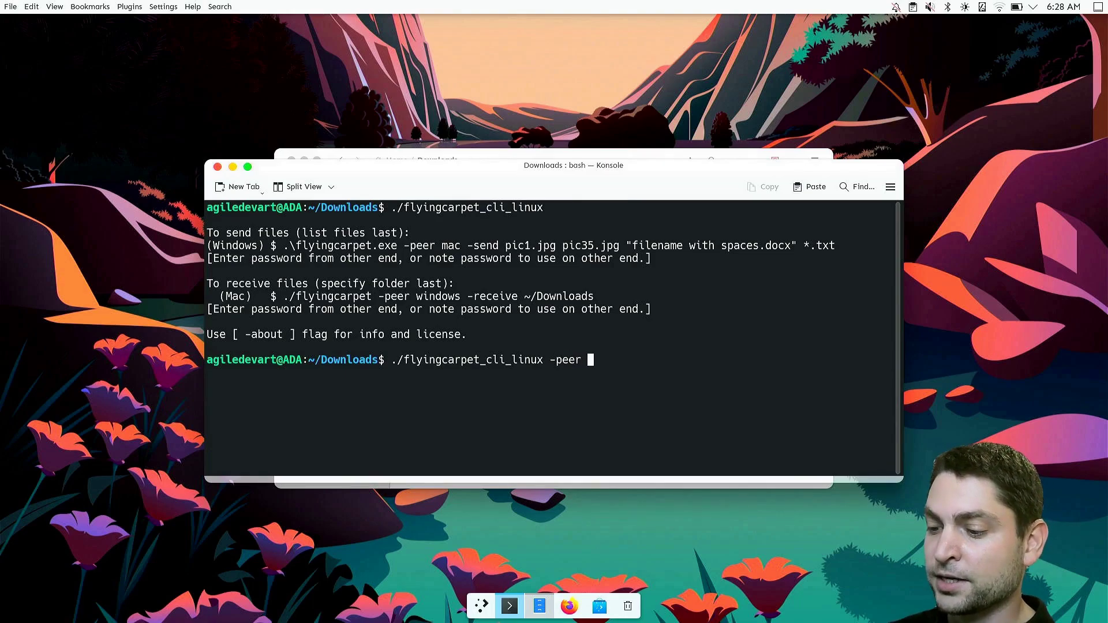
{"action": "type", "text": " linux"}
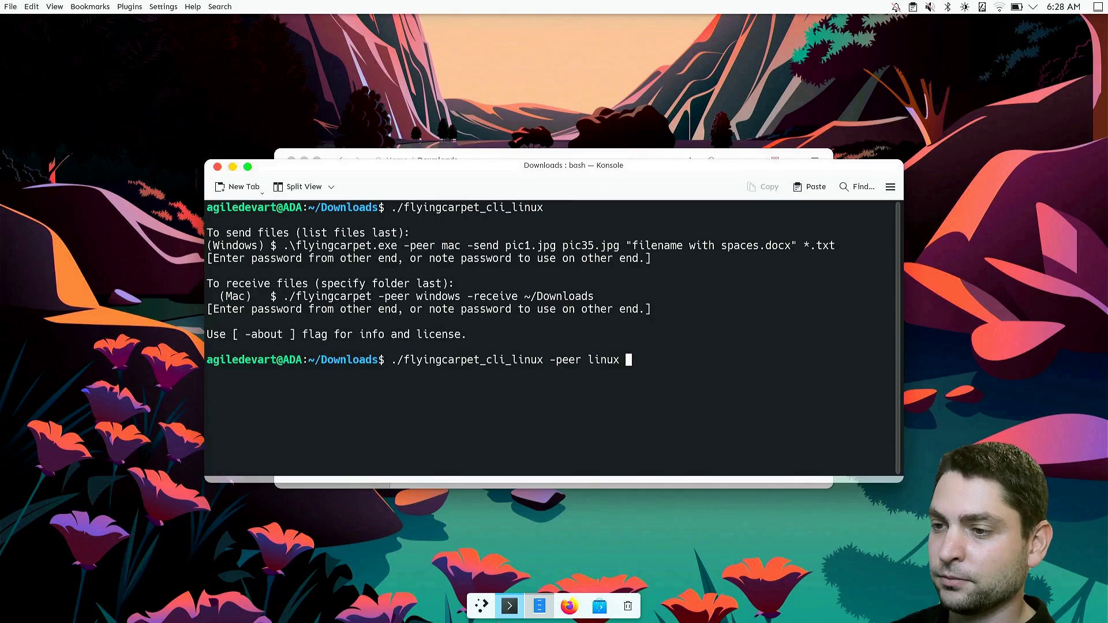
{"action": "type", "text": " -send"}
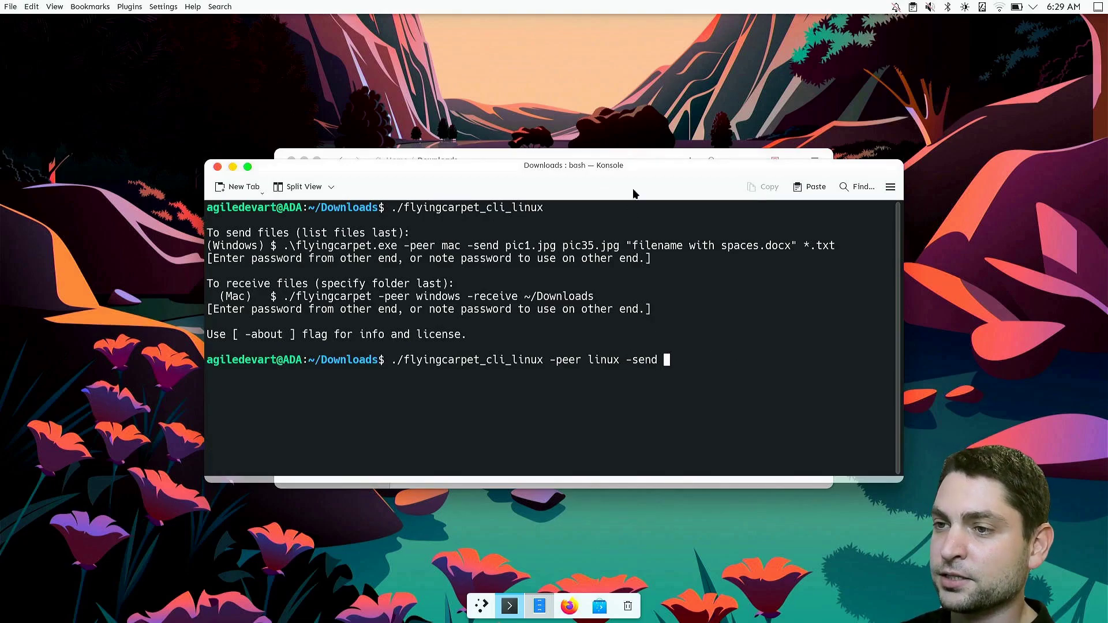
{"action": "left_click", "coordinate": [645, 151]}
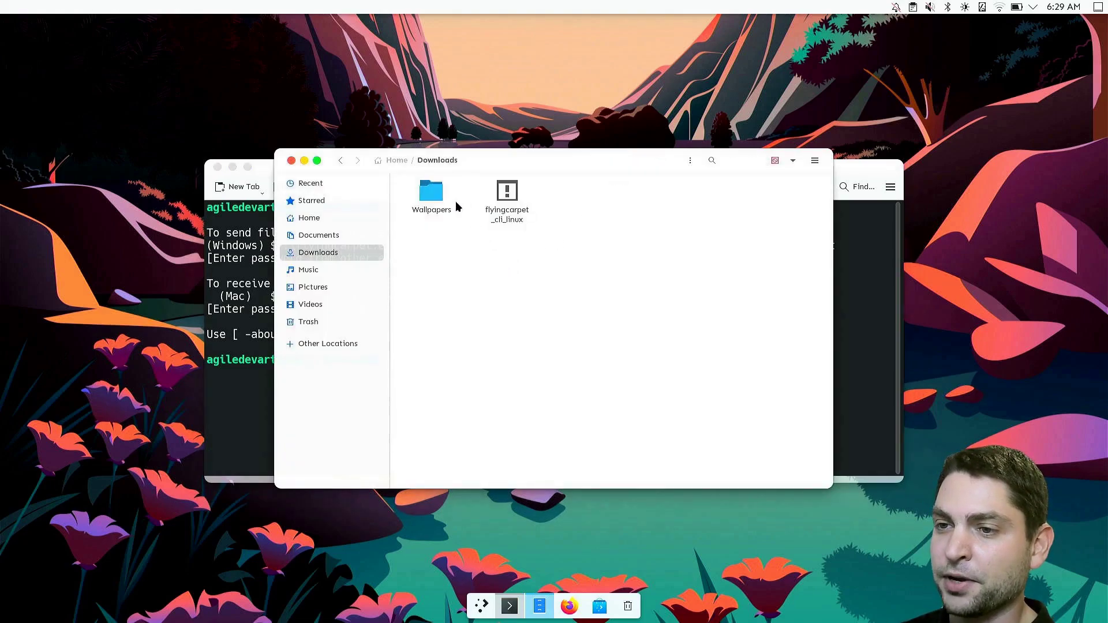
{"action": "double_click", "coordinate": [430, 200]}
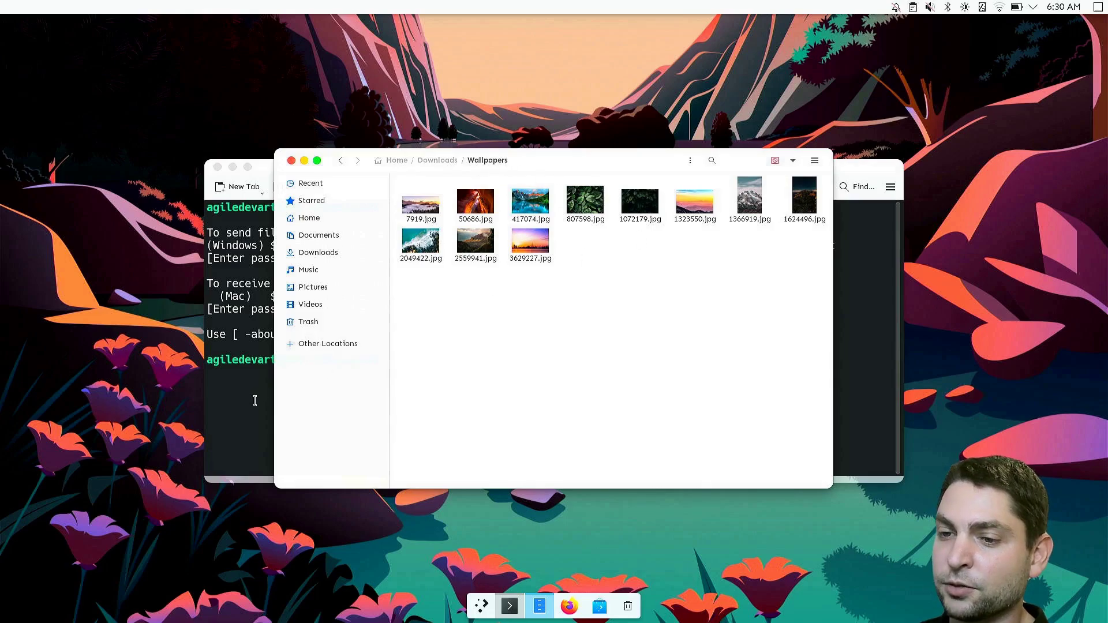
{"action": "left_click", "coordinate": [255, 398]}
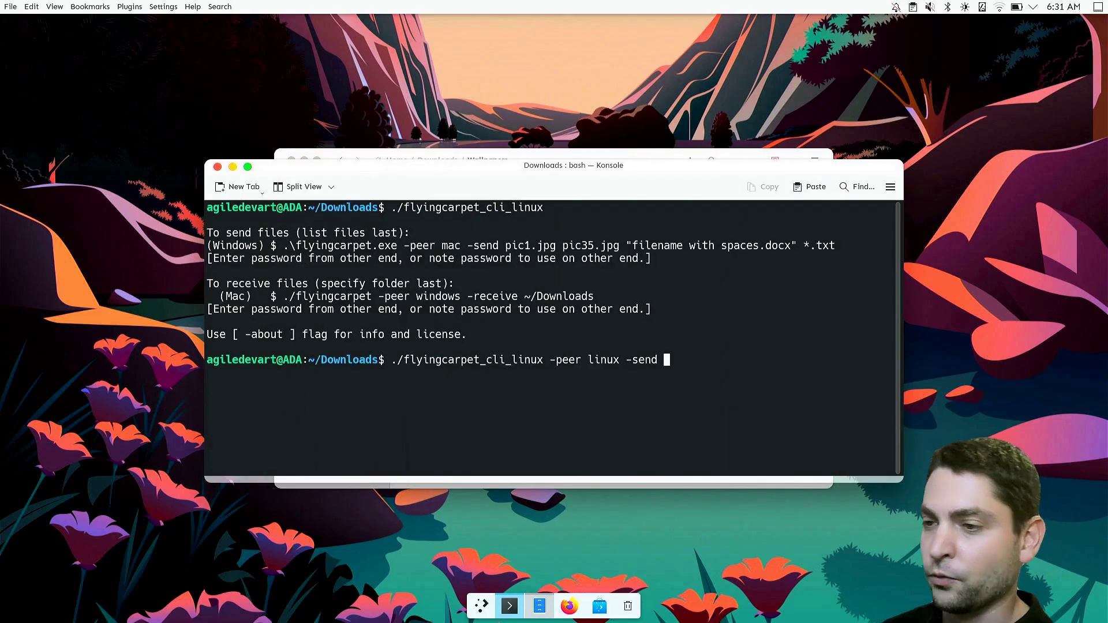
{"action": "type", "text": "~"}
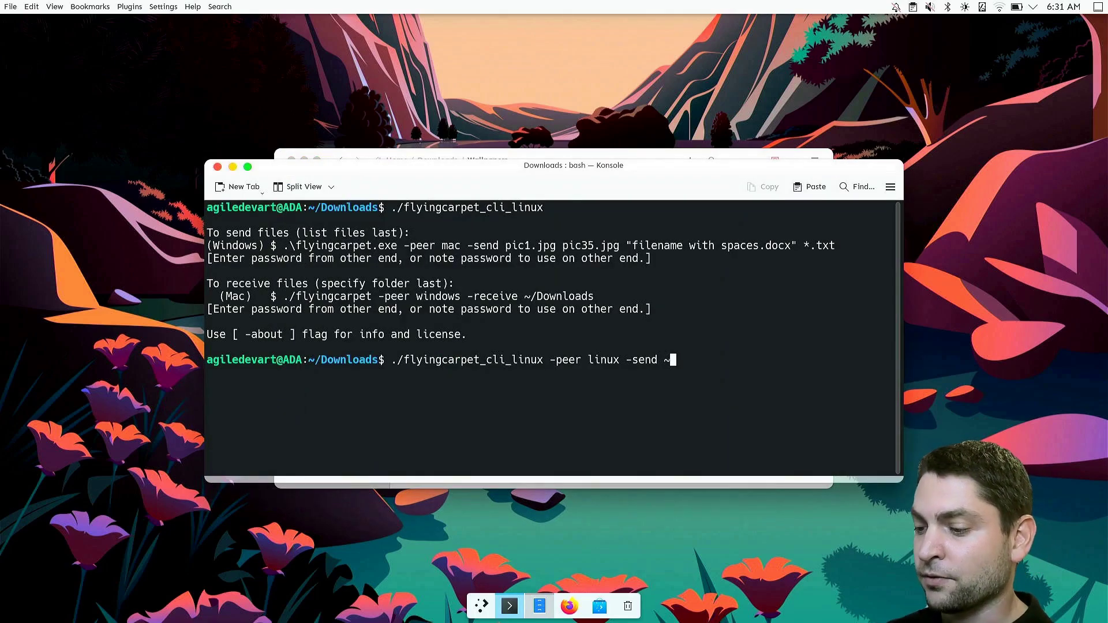
{"action": "type", "text": "/Dow"}
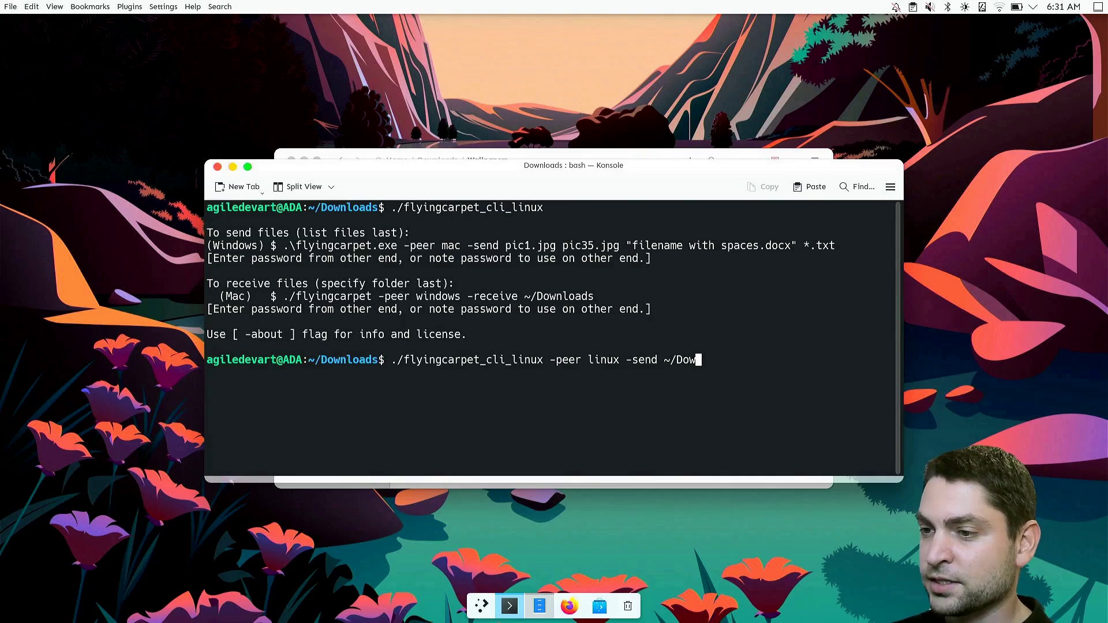
{"action": "key", "text": "Tab"}
{"action": "type", "text": "W"}
{"action": "key", "text": "Tab"}
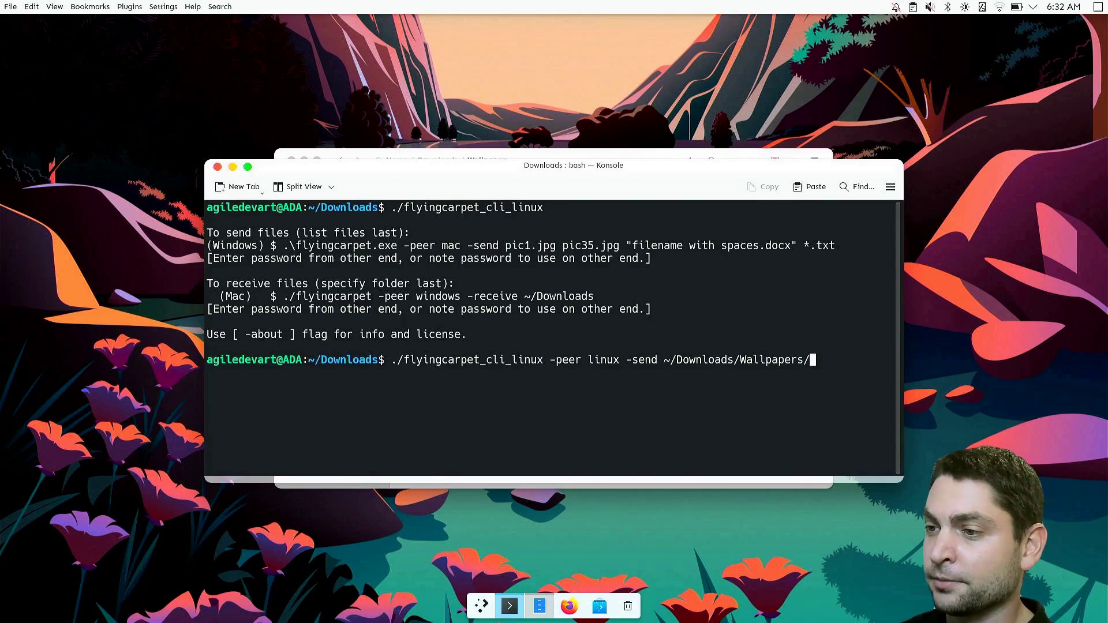
{"action": "type", "text": "*"}
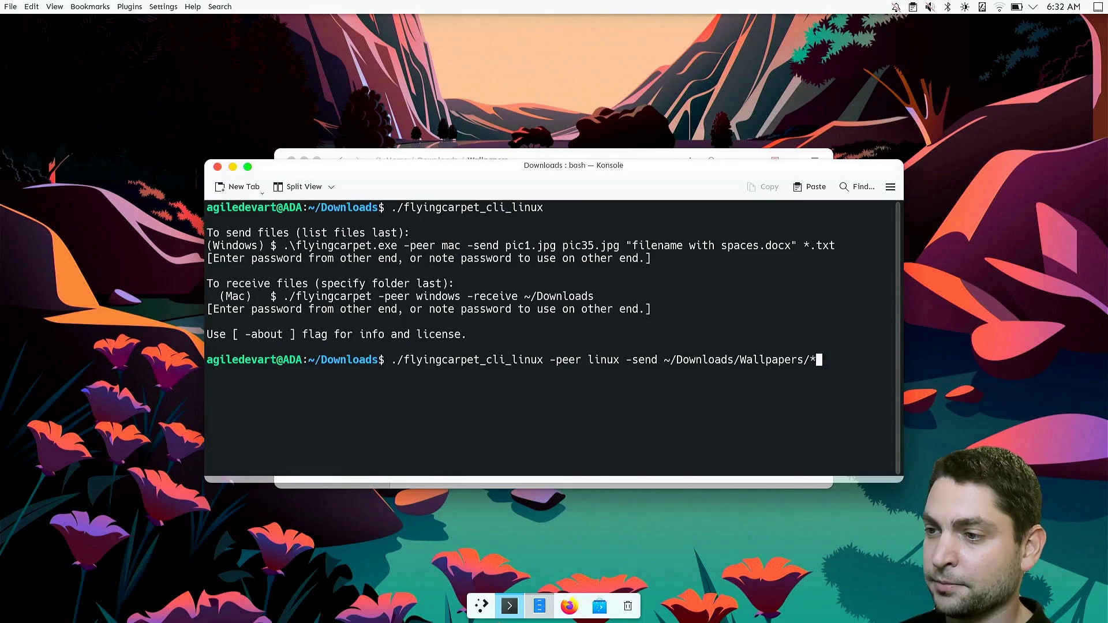
{"action": "type", "text": ".jpg"}
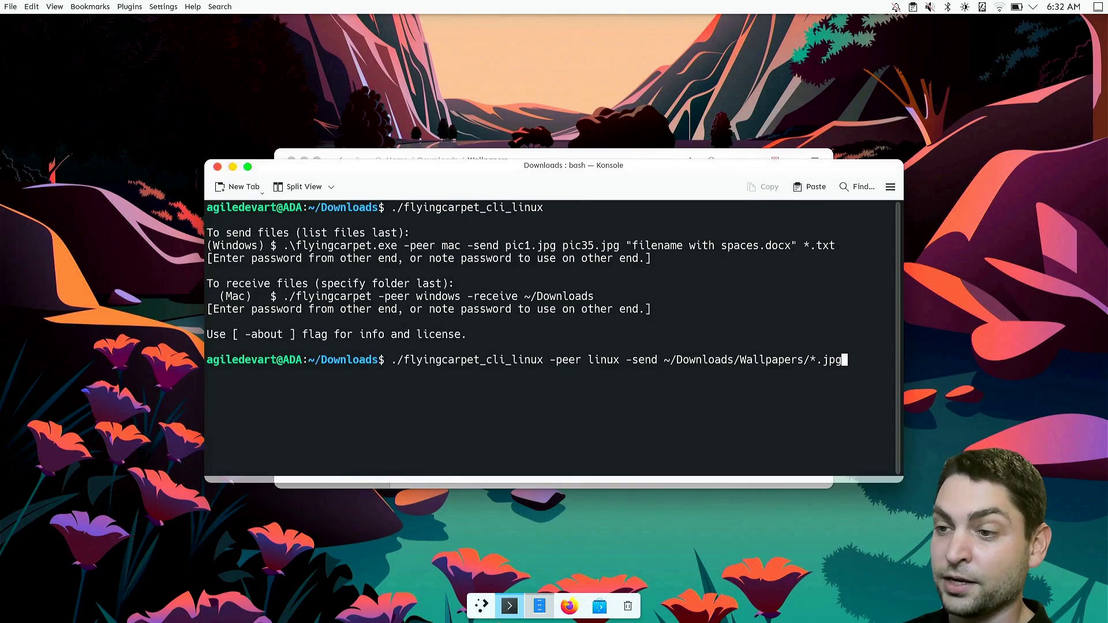
{"action": "key", "text": "Return"}
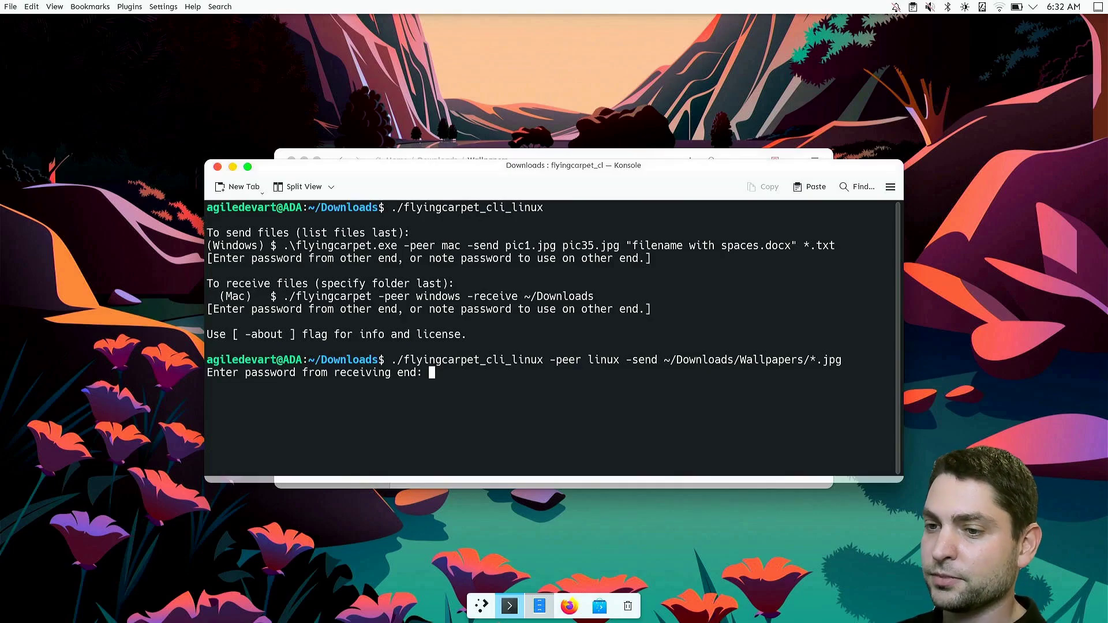
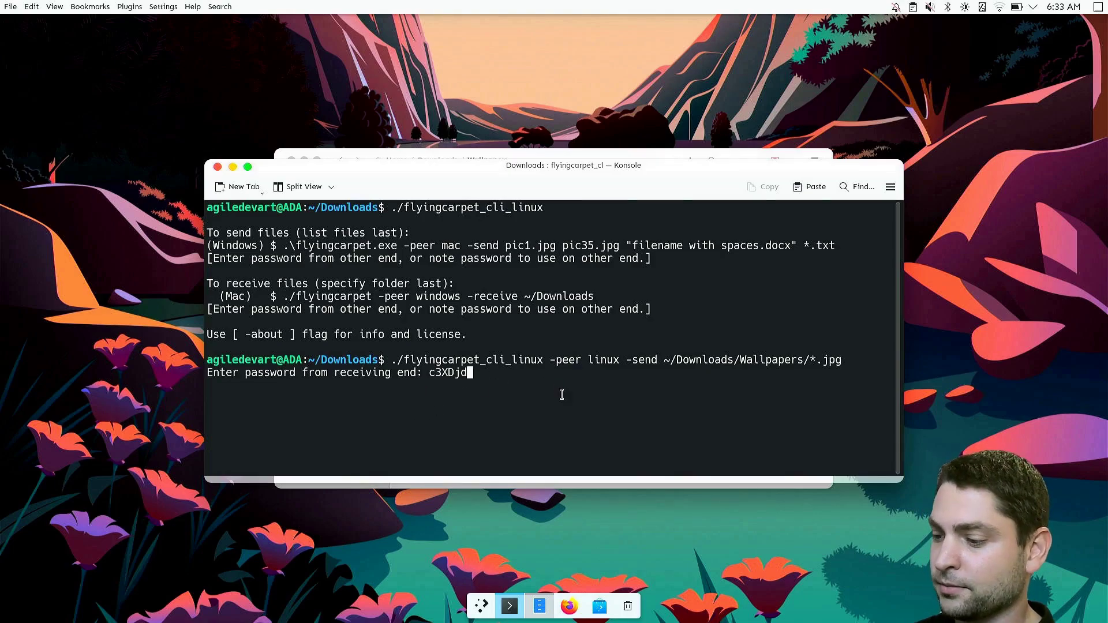
Enter the receiving machine's transfer password to send all 11 wallpapers
{"action": "key", "text": "Return"}
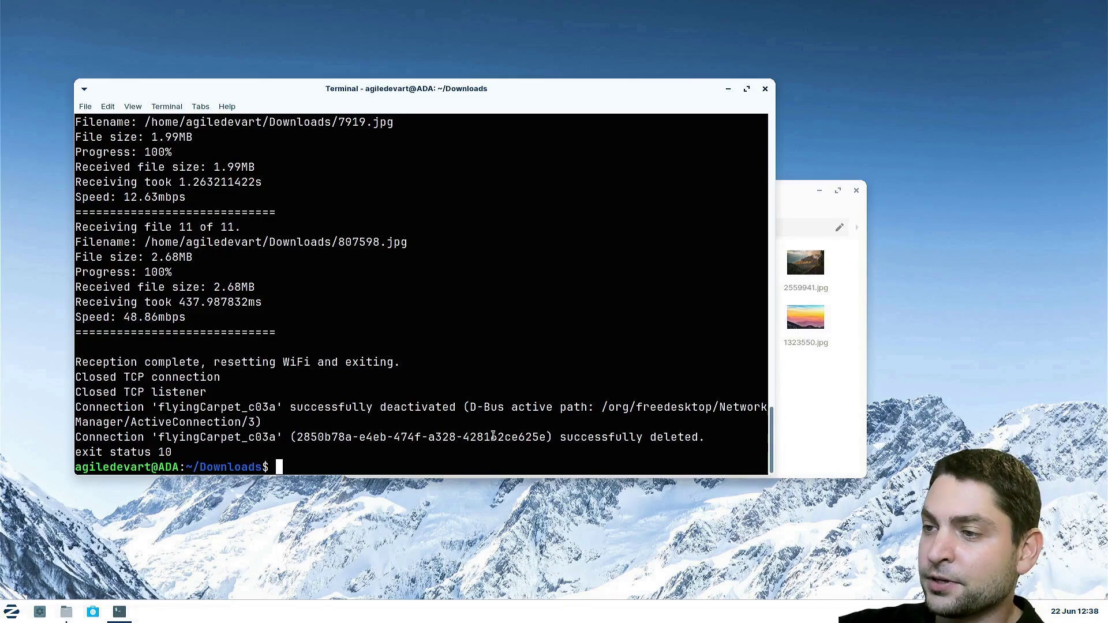
Bring the Thunar Downloads window forward to show the eleven received jpg wallpapers
{"action": "left_click", "coordinate": [832, 433]}
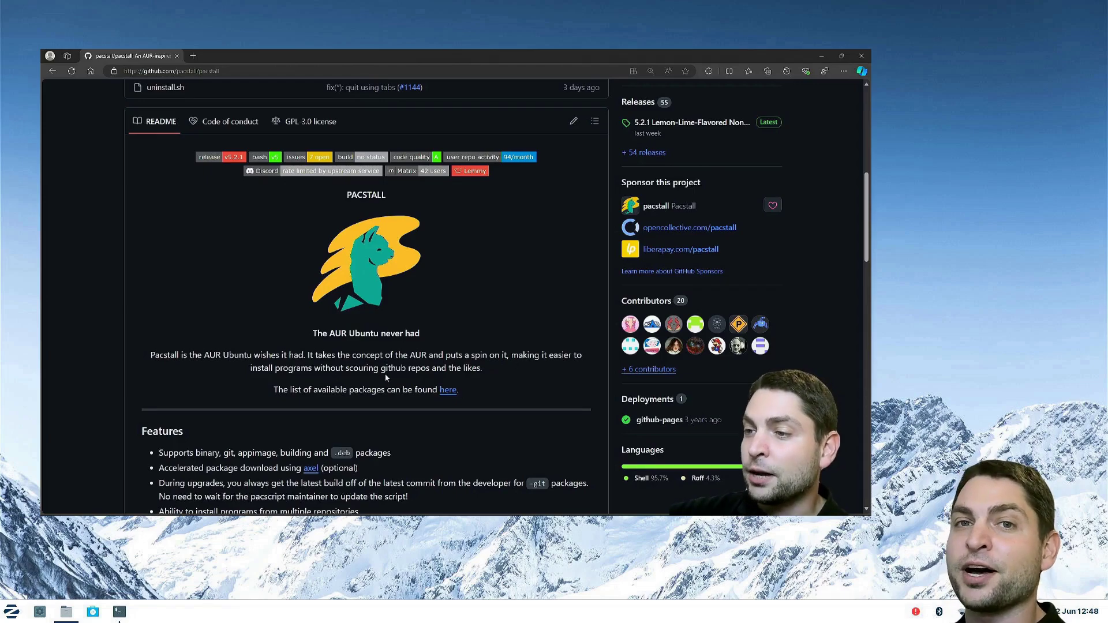
{"action": "scroll", "coordinate": [504, 379], "scroll_direction": "down", "scroll_amount": 15}
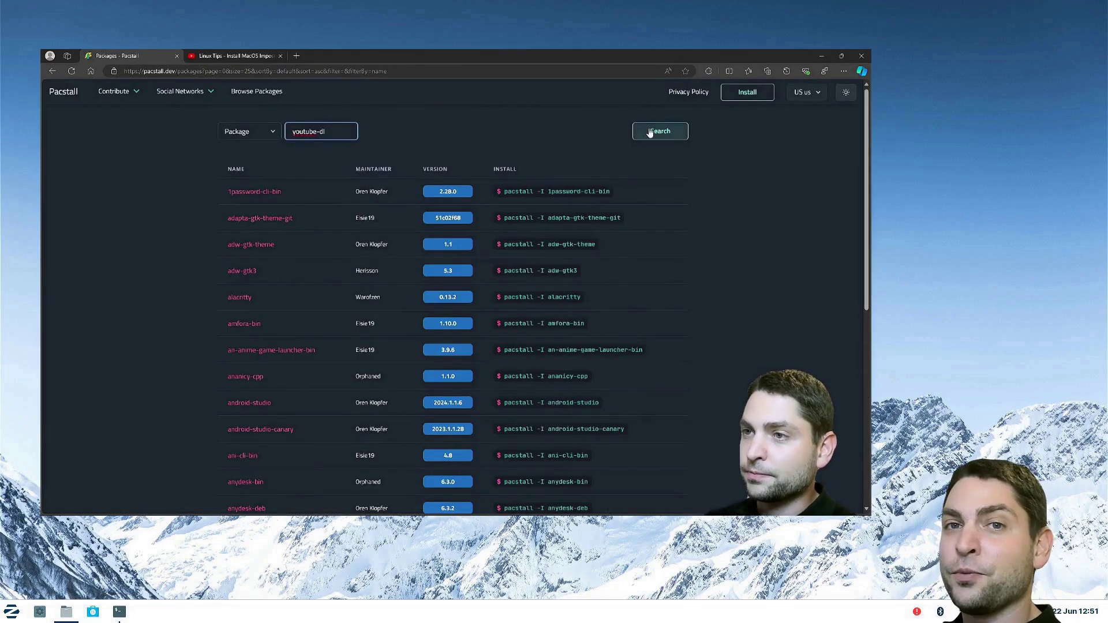
{"action": "left_click", "coordinate": [658, 131]}
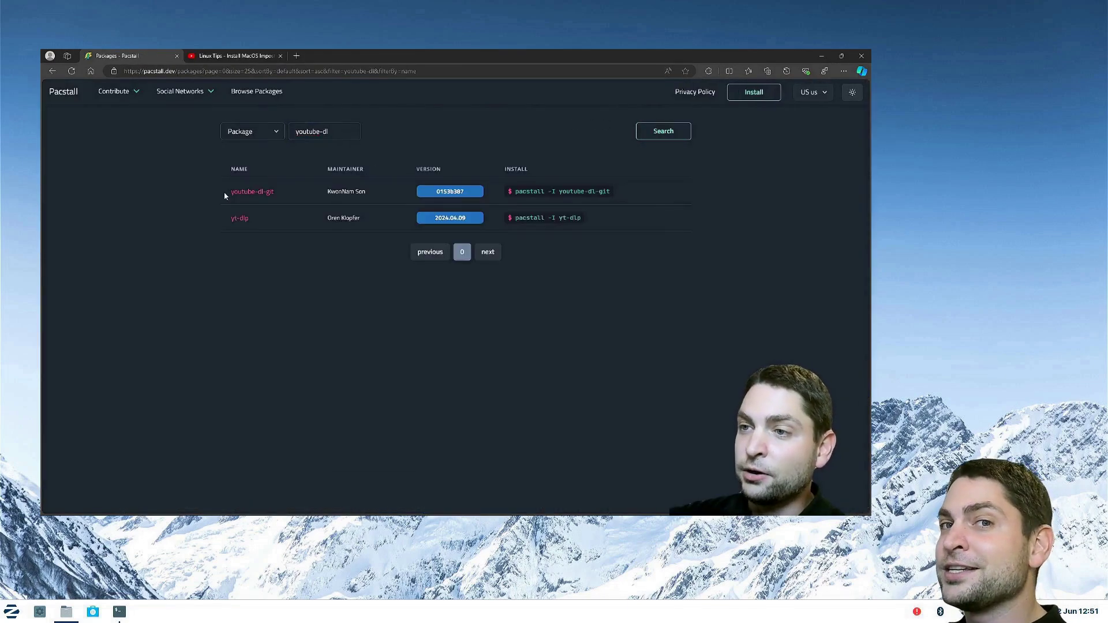
{"action": "left_click", "coordinate": [245, 192]}
{"action": "left_click", "coordinate": [424, 330]}
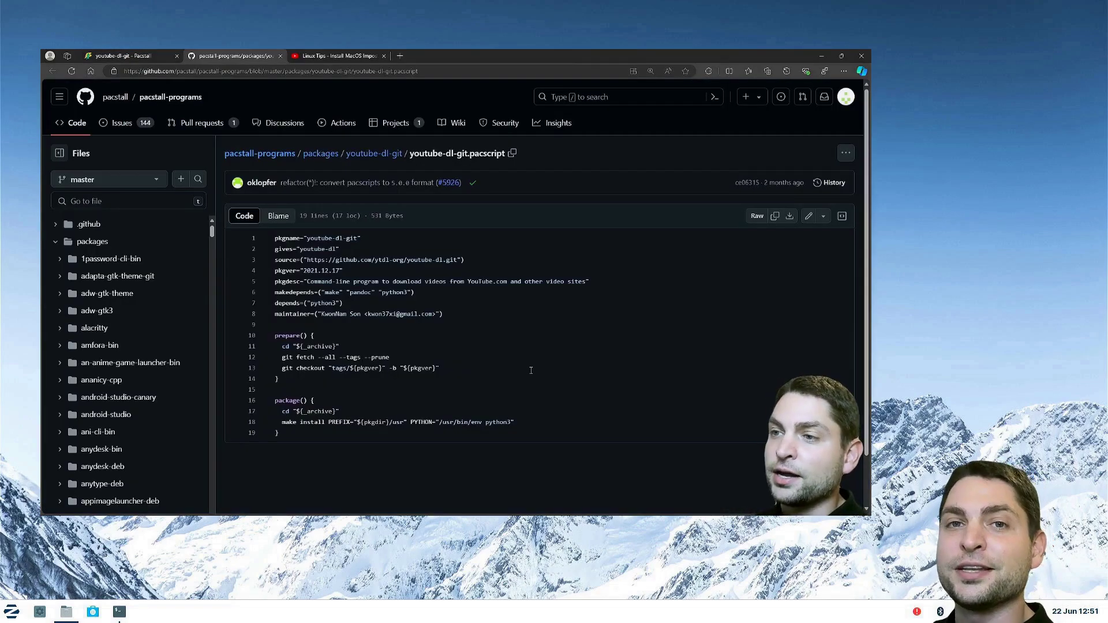